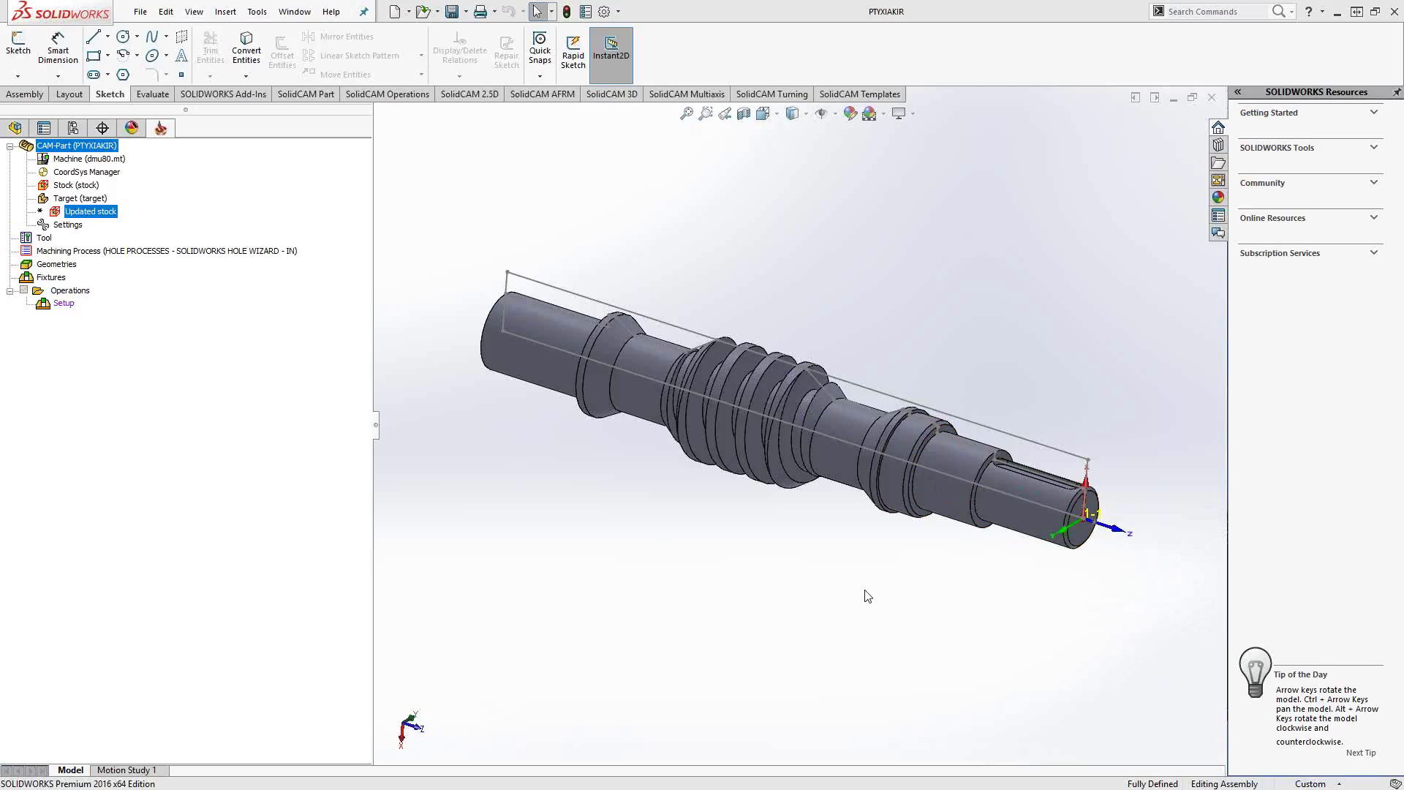
Orbit the stepped shaft model to a slightly turned viewing angle.
mouse_move(796, 539)
middle_mouse_down()
mouse_move(821, 527)
mouse_move(759, 539)
mouse_move(810, 551)
middle_mouse_up()
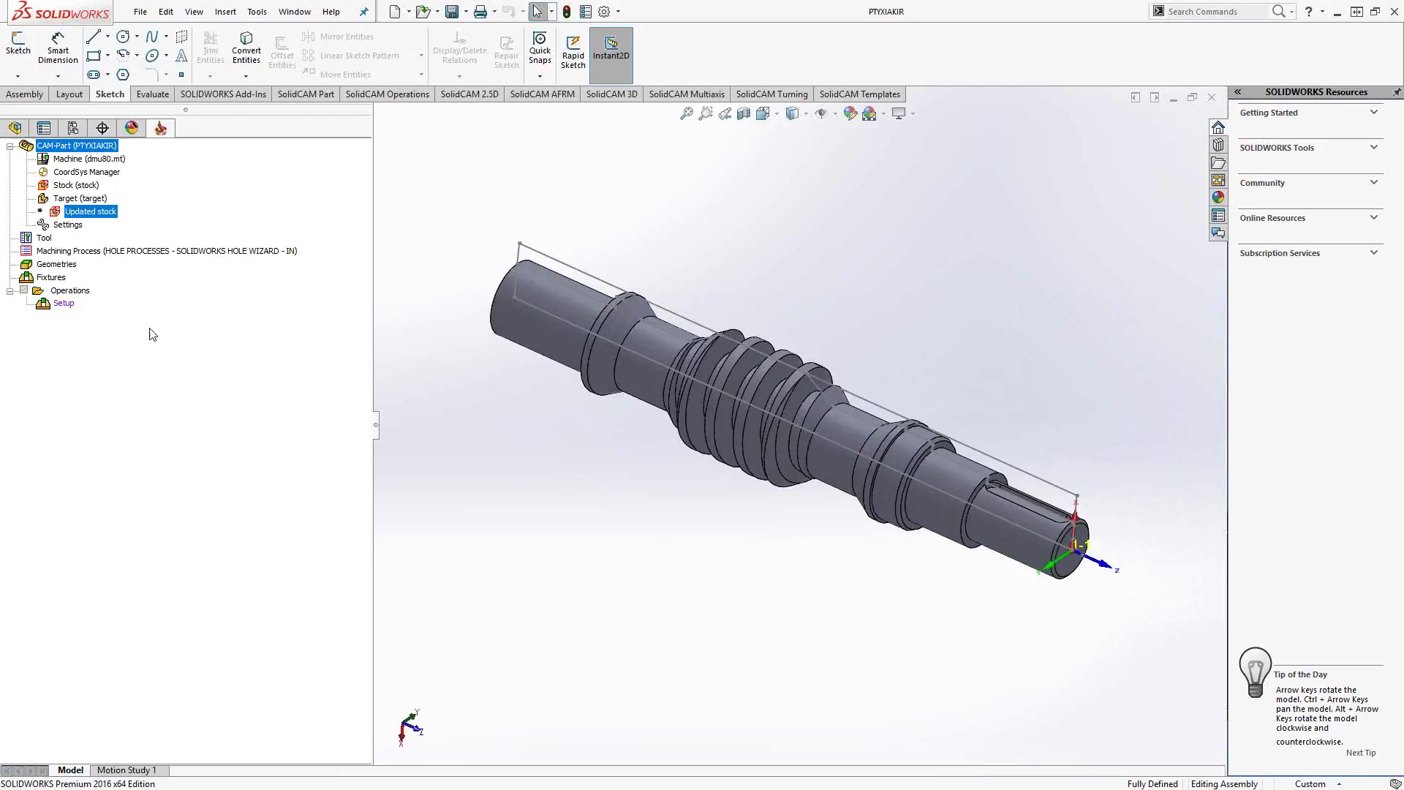
Add a Rotary Machining 4-axis operation to the Setup and shift its dialog slightly right.
right_click(70, 302)
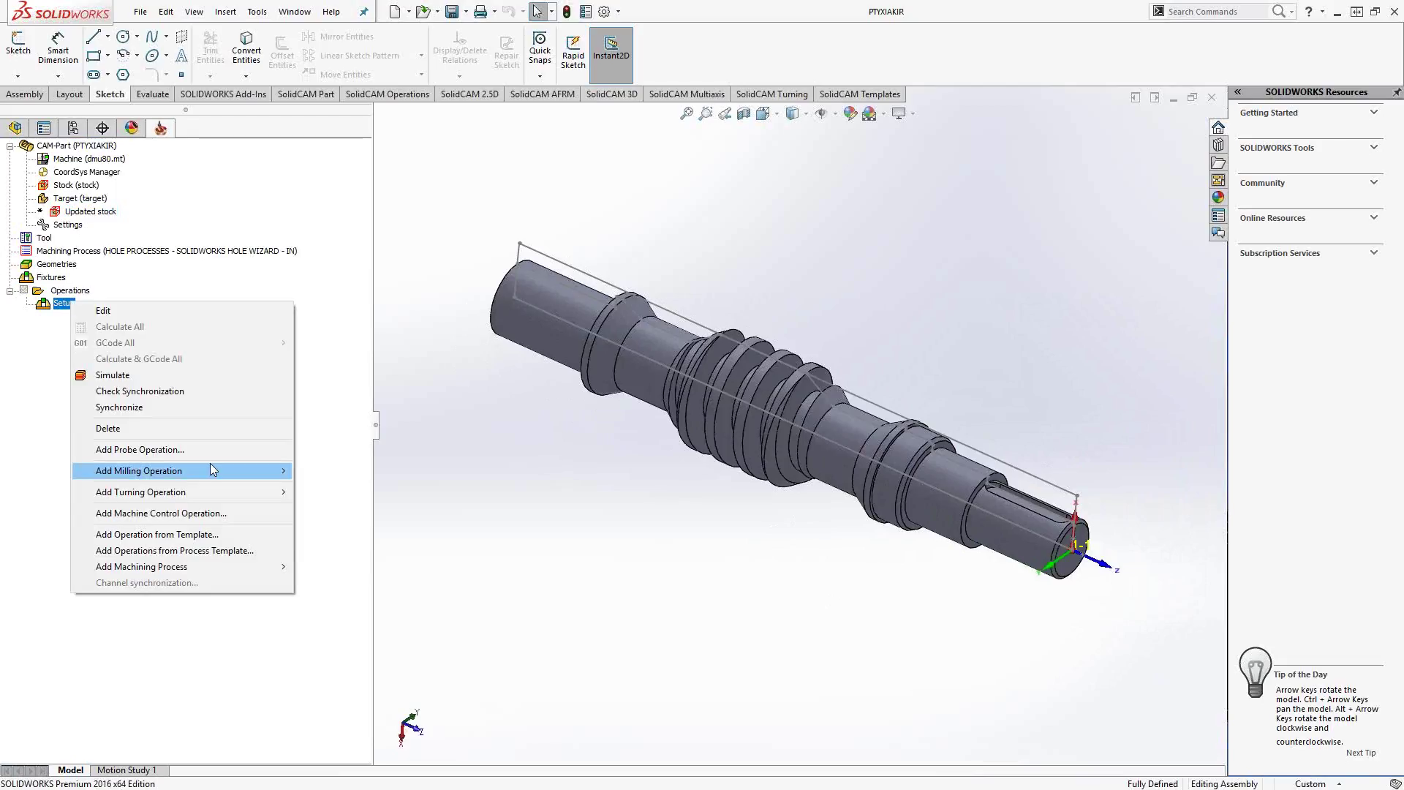
mouse_move(202, 472)
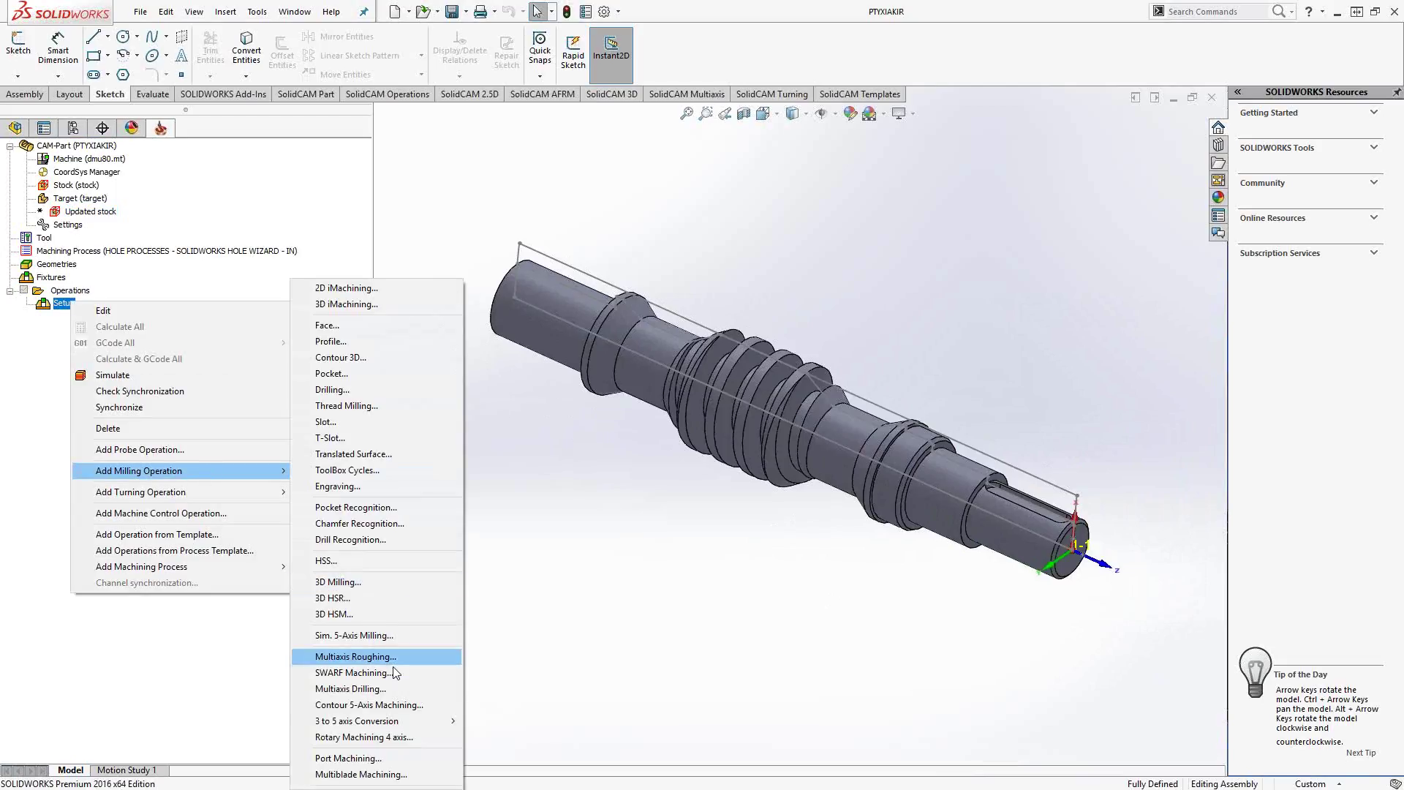
left_click(366, 740)
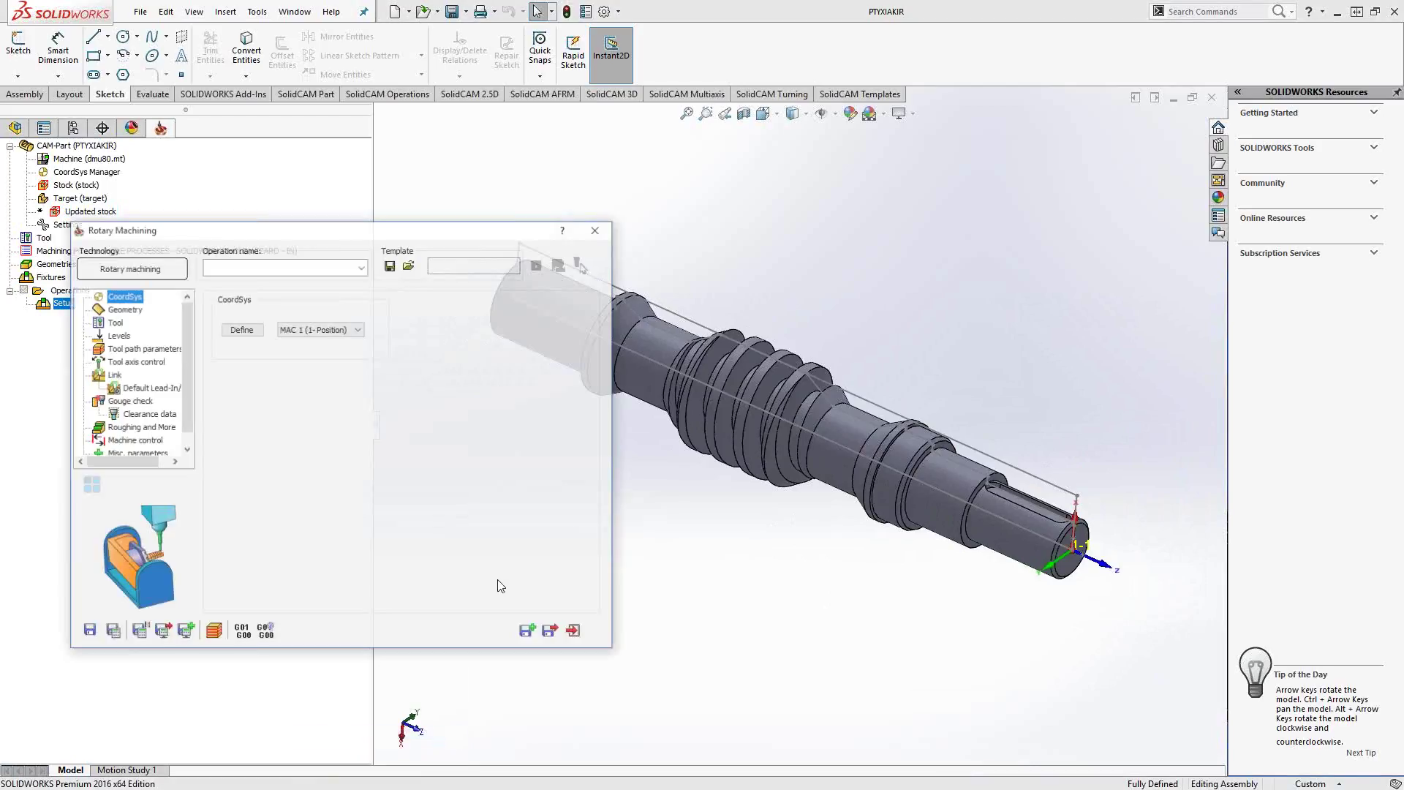
left_click_drag(332, 234, 376, 240)
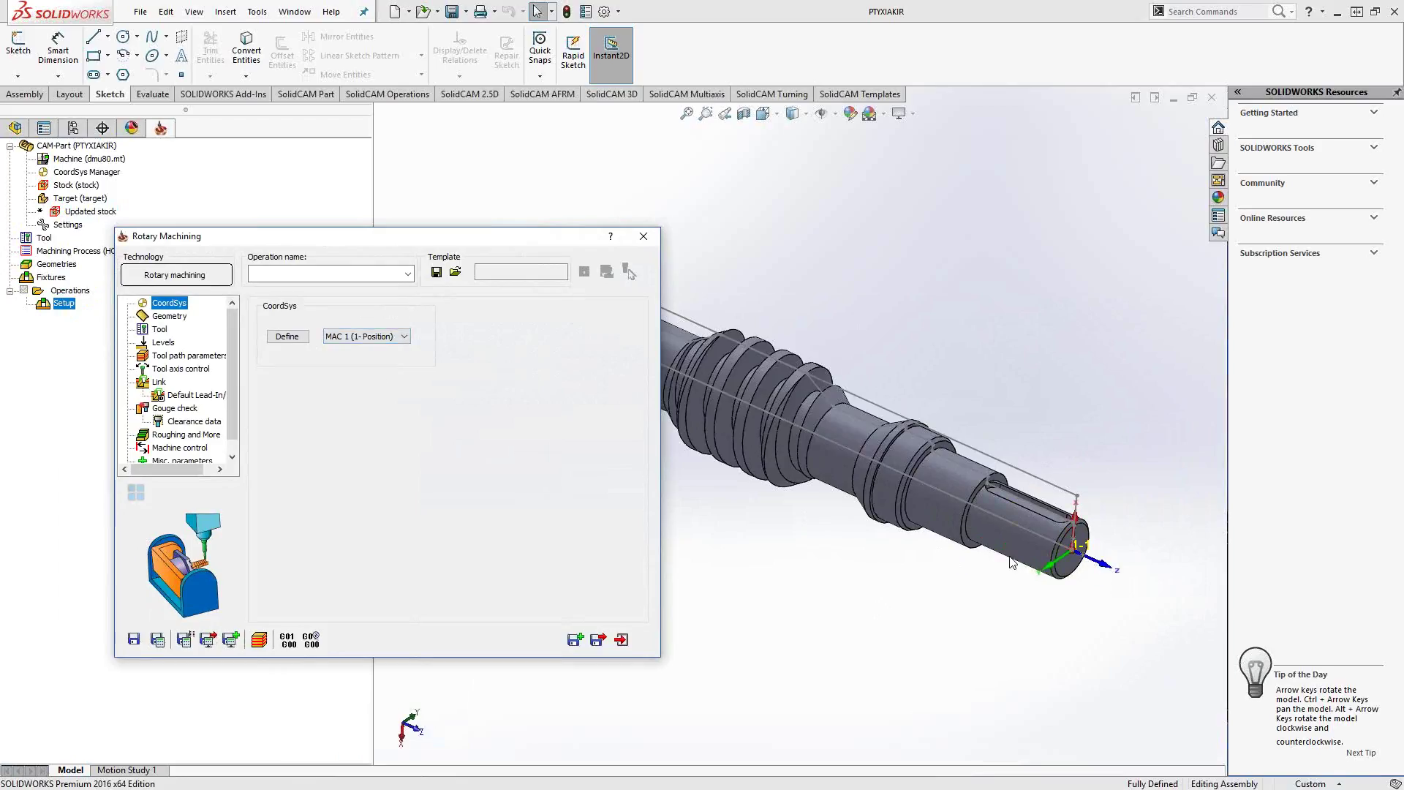
Create the machining-surface geometry 'model' from the whole shaft solid.
left_click(169, 317)
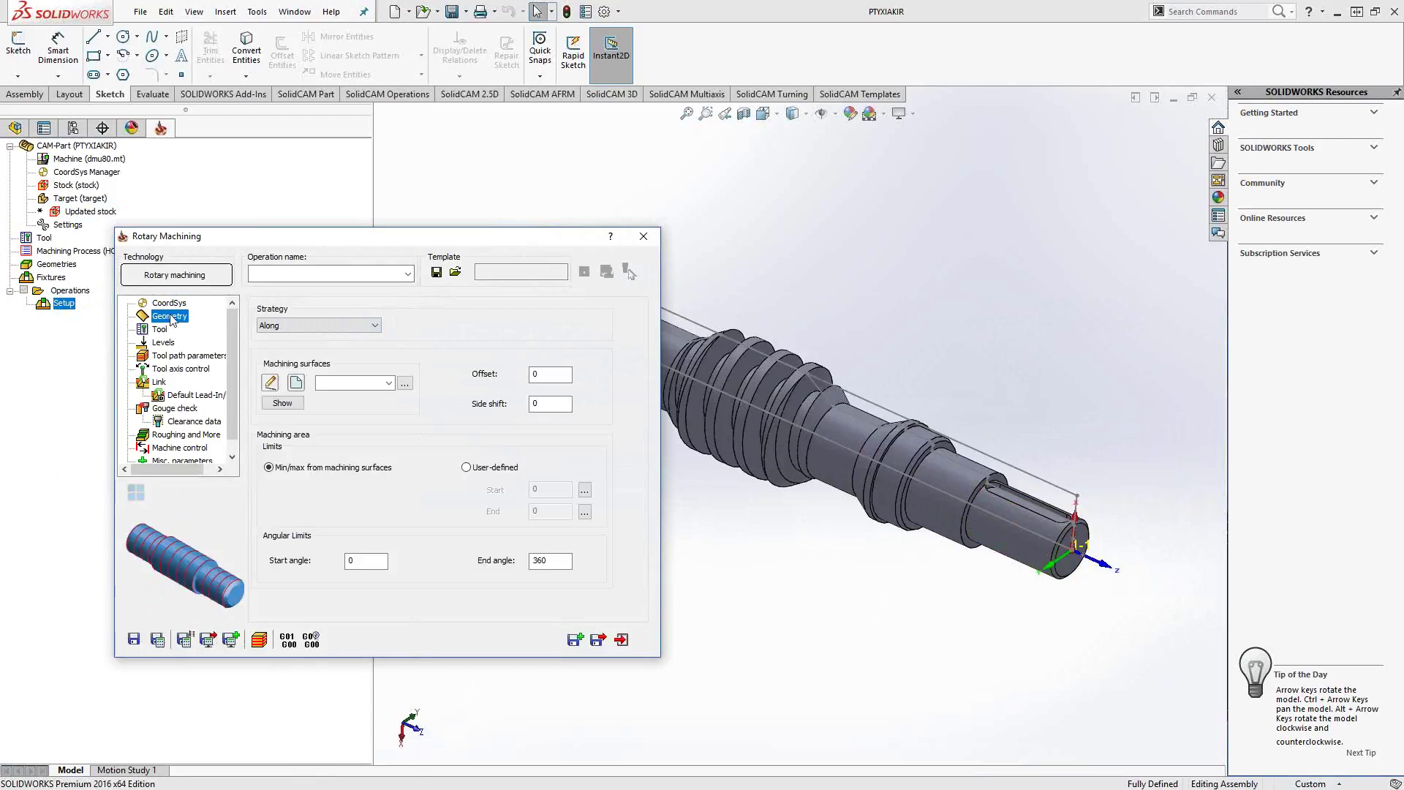
left_click(297, 383)
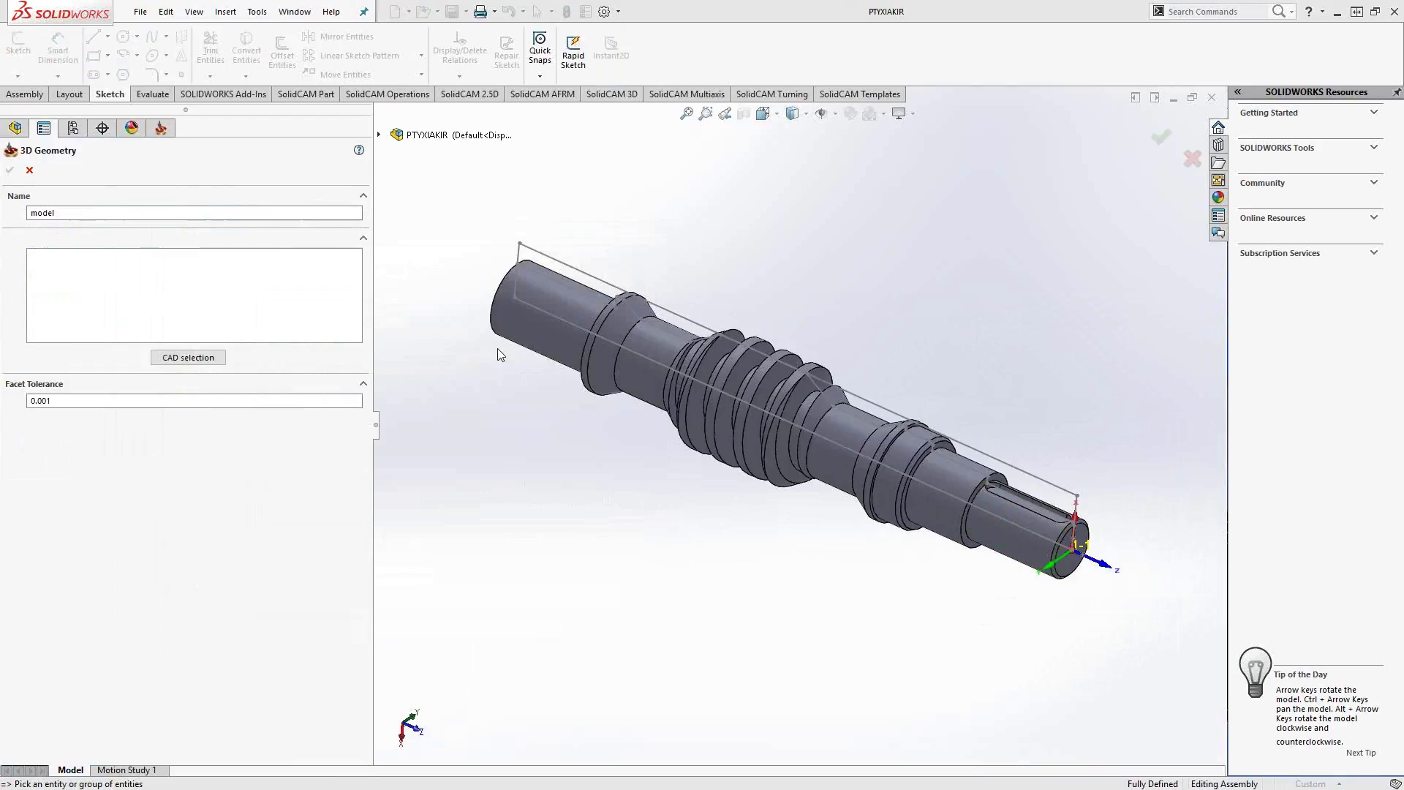
left_click(551, 342)
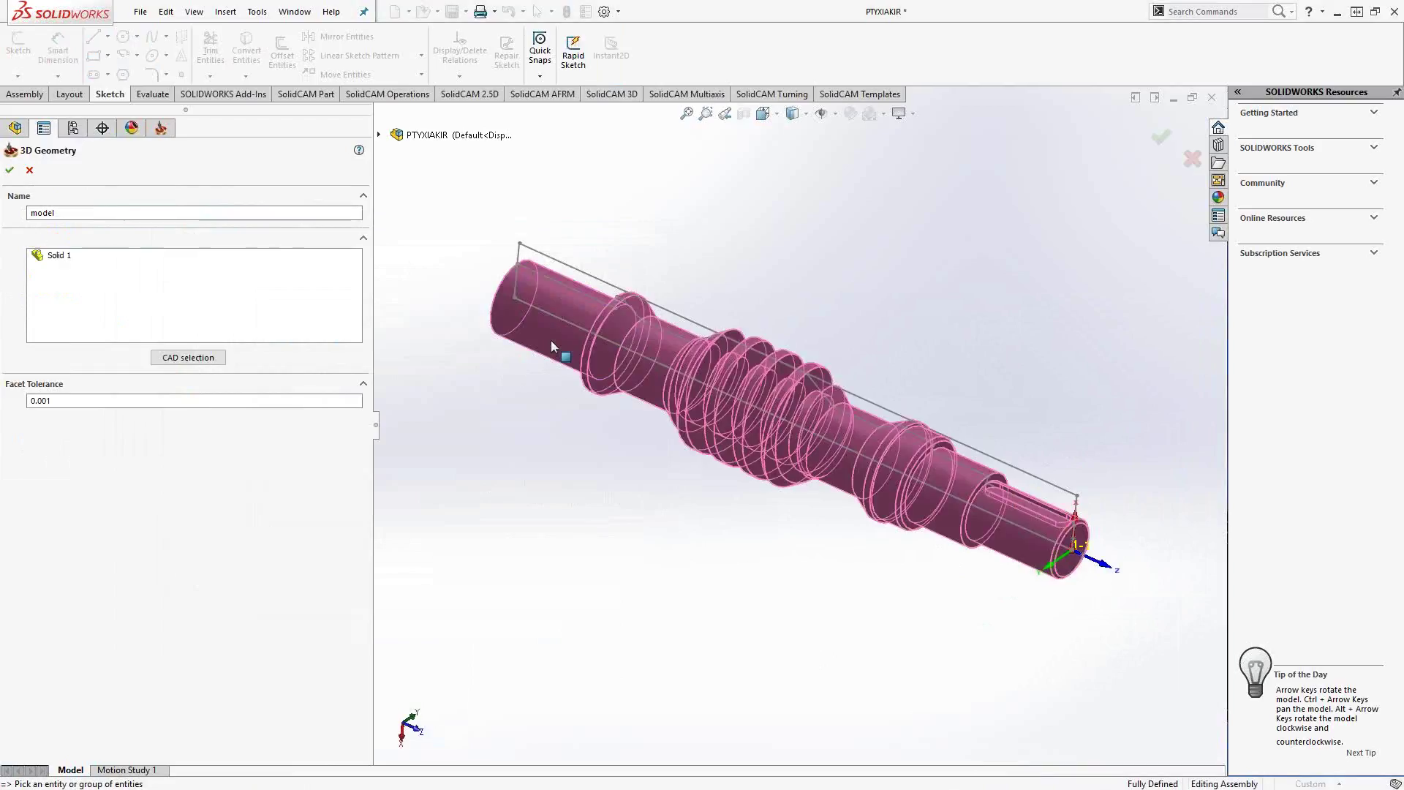
left_click(11, 169)
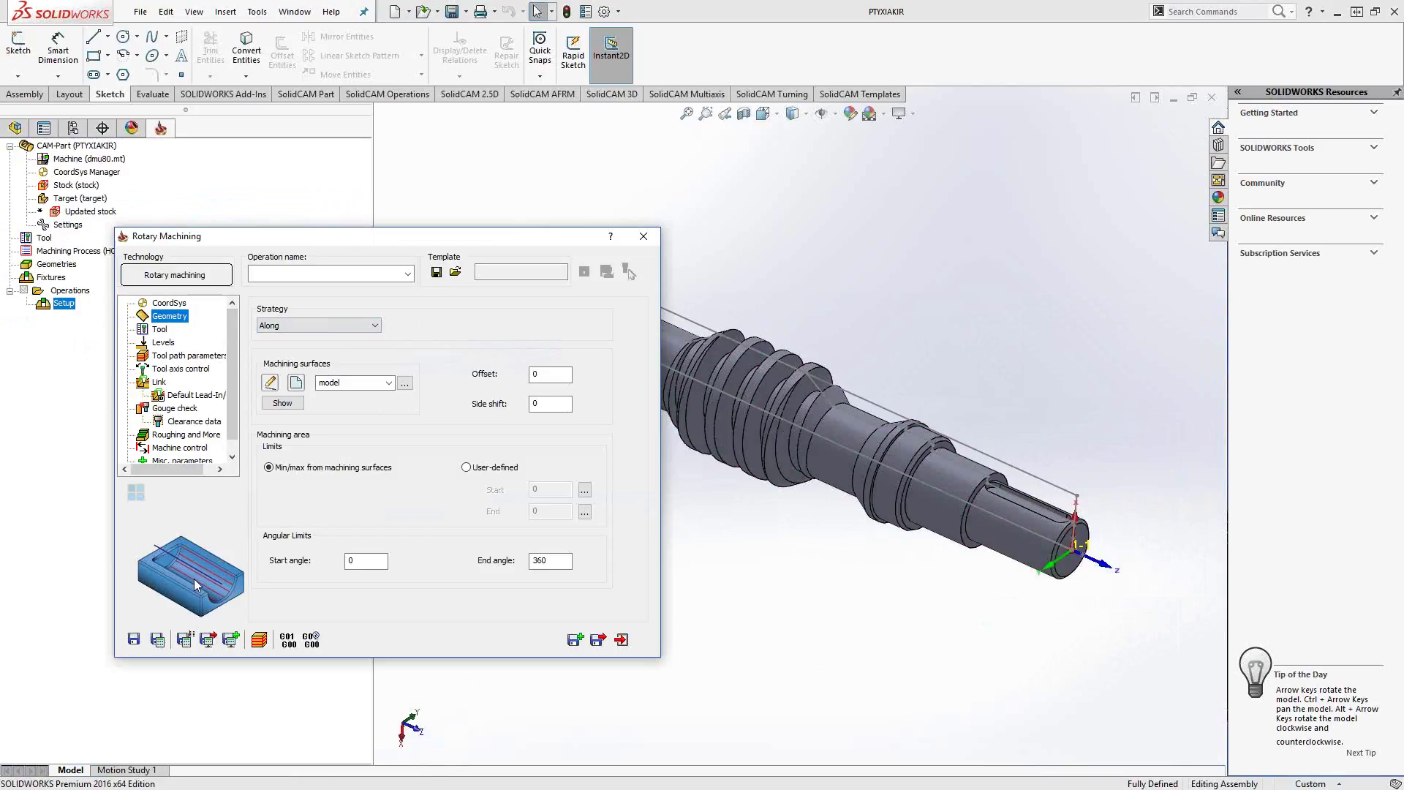
Switch the rotary strategy from Along to Around and check the spiral preview on the shaft.
left_click(369, 326)
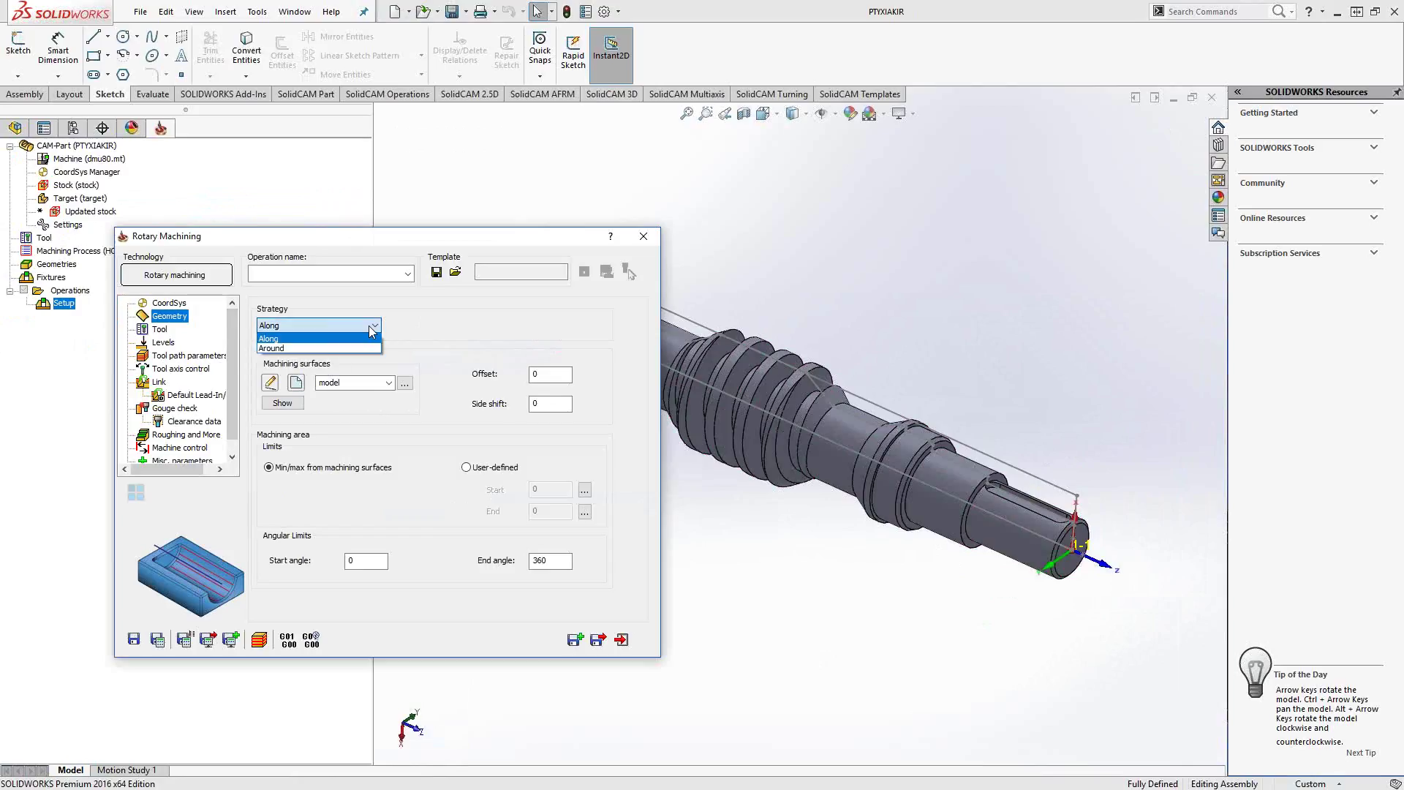
left_click(297, 347)
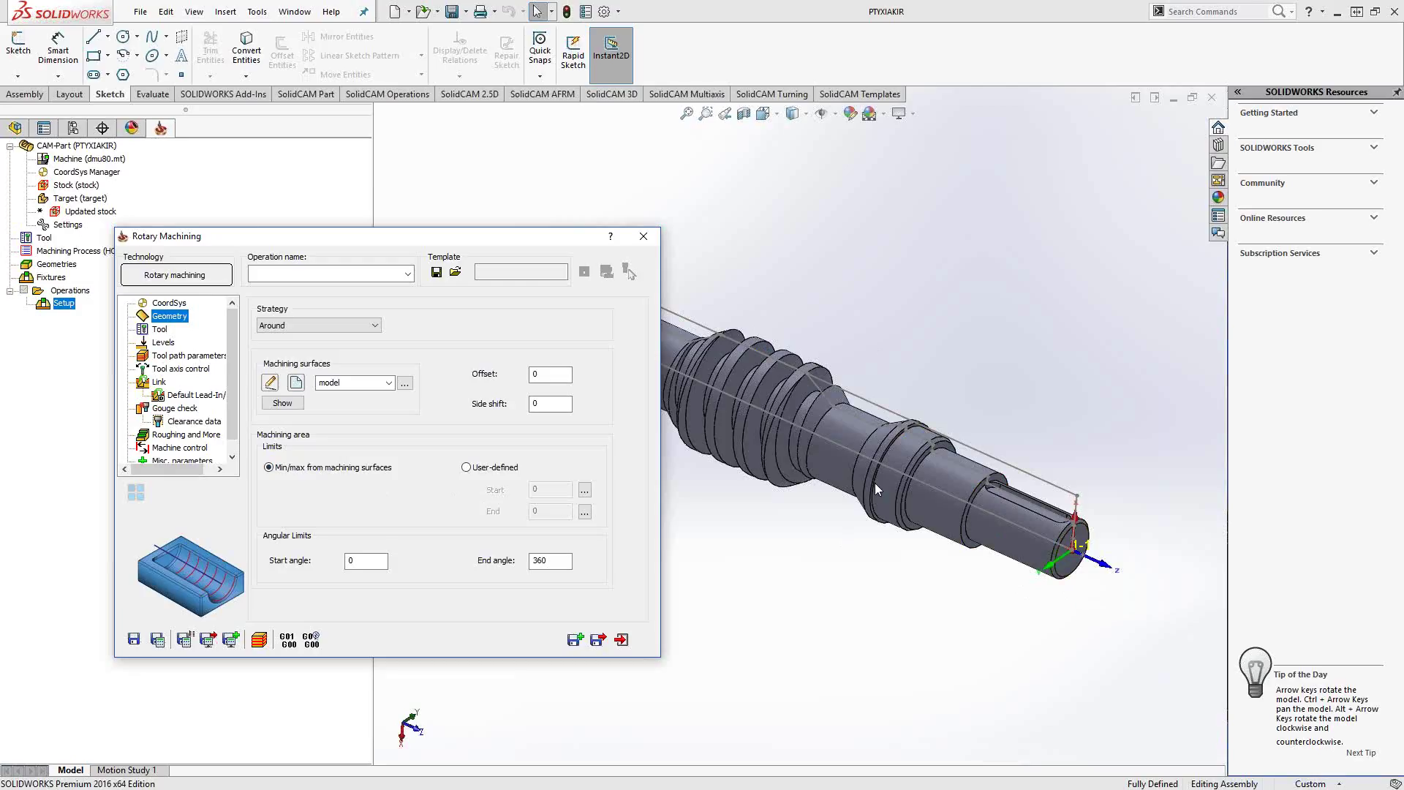
left_click_drag(512, 236, 318, 278)
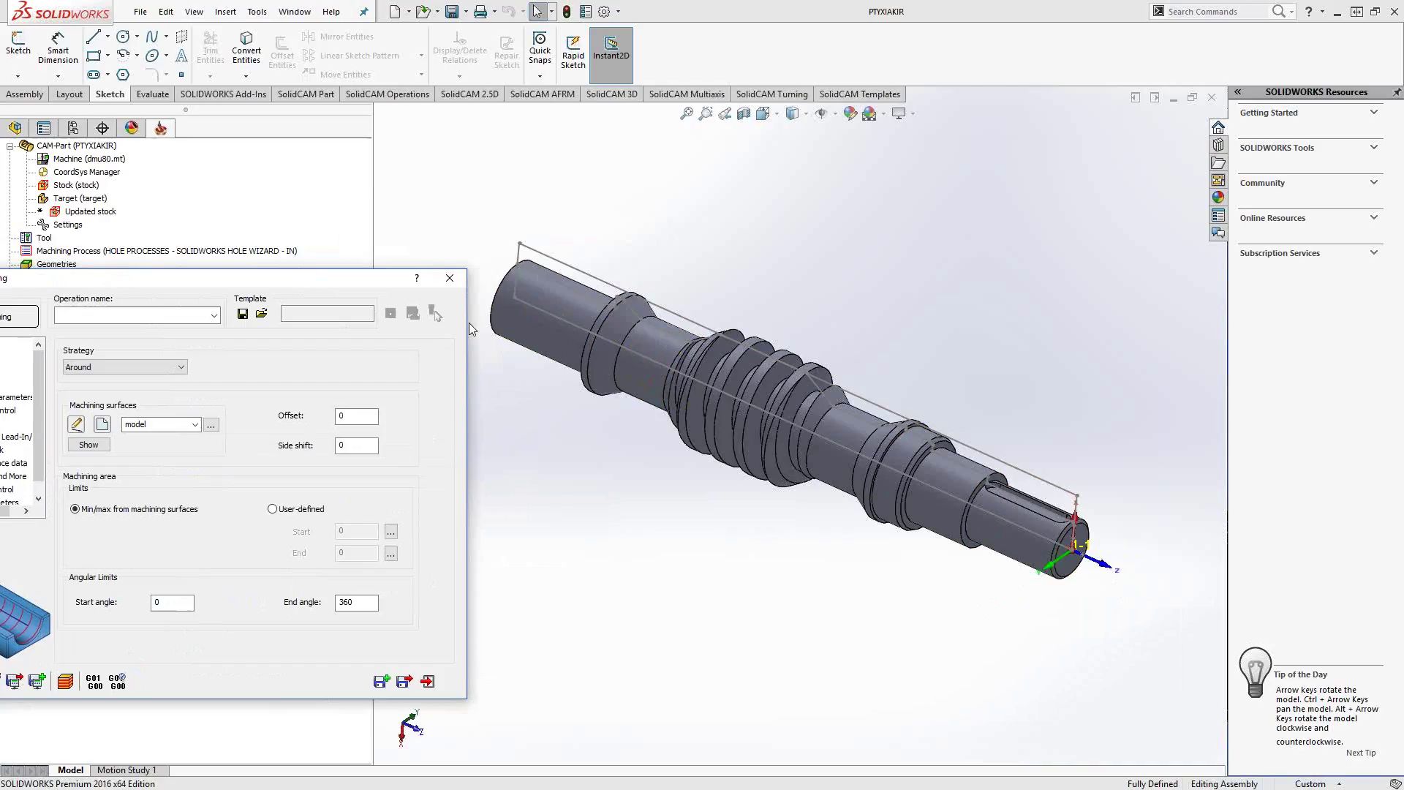
left_click_drag(280, 279, 486, 280)
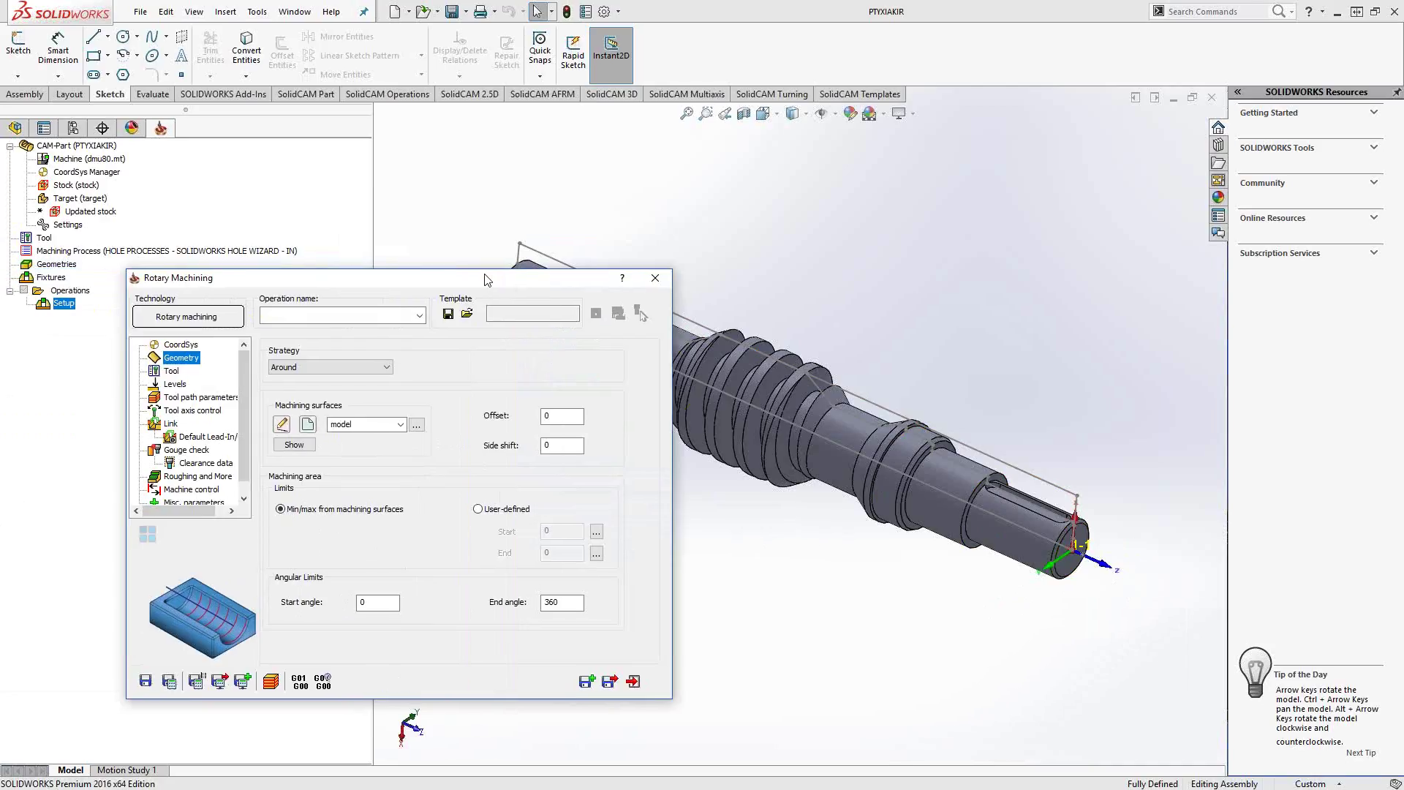
Make the machining area user-defined, from Start 0 to End -20.10397 at the shaft end-face centres.
left_click(478, 510)
left_click(596, 532)
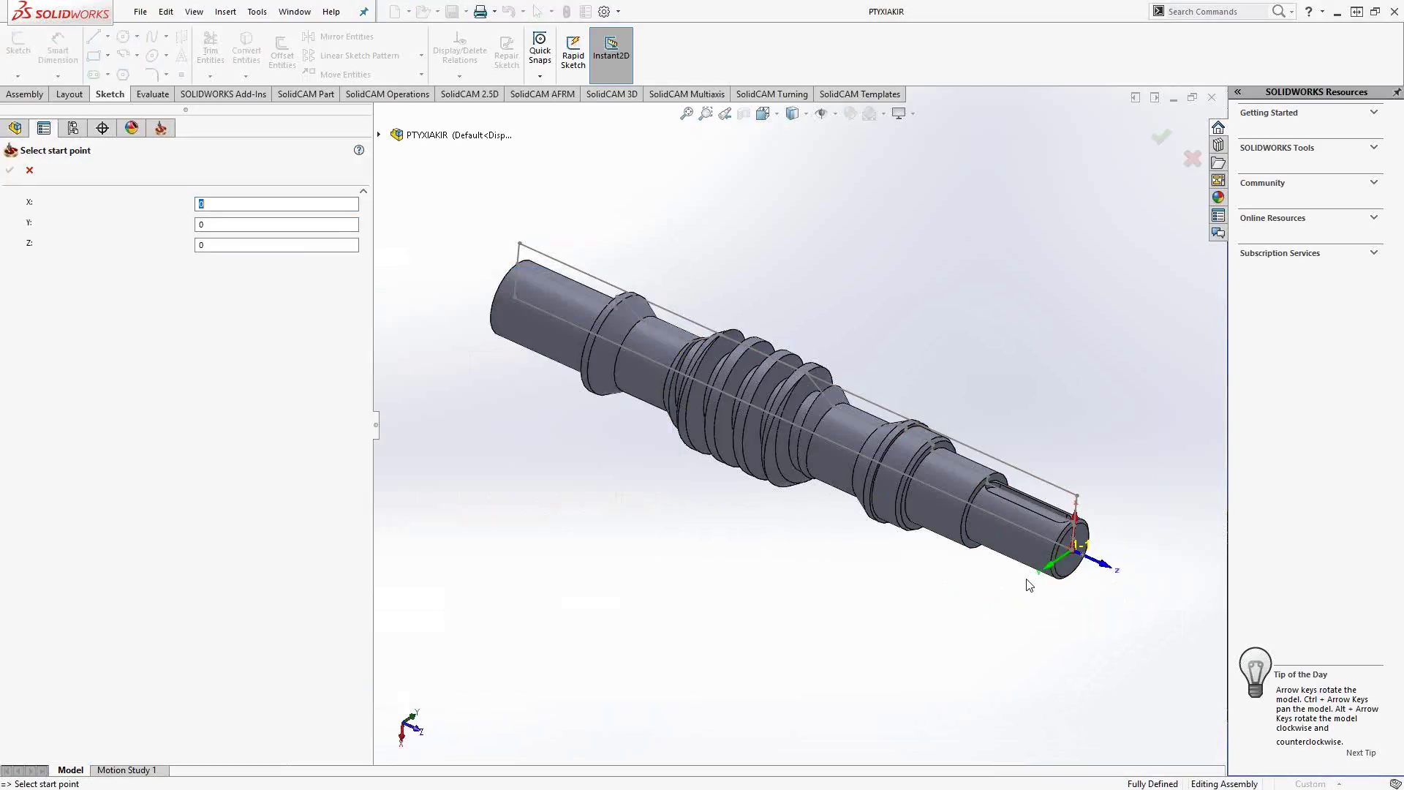
left_click(1069, 564)
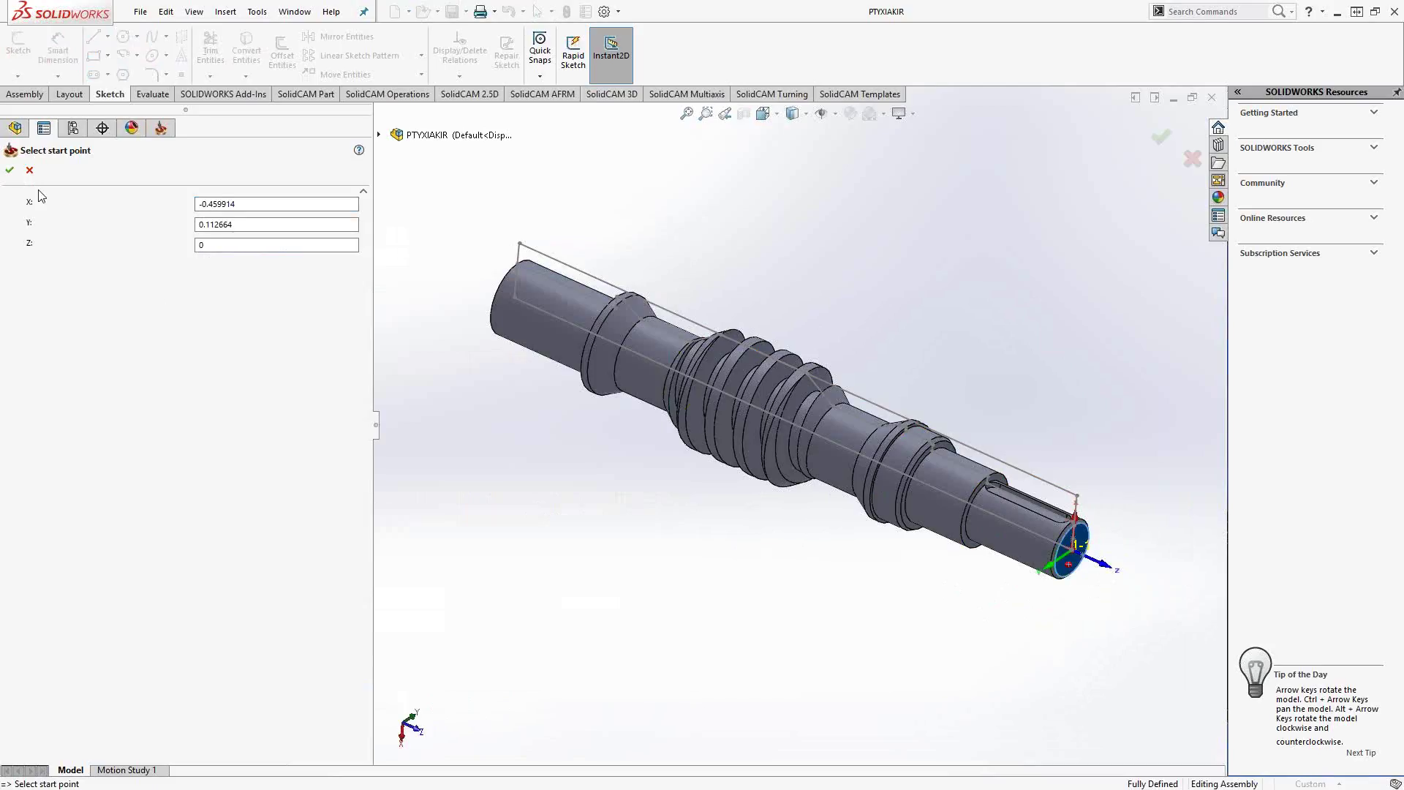
left_click(9, 169)
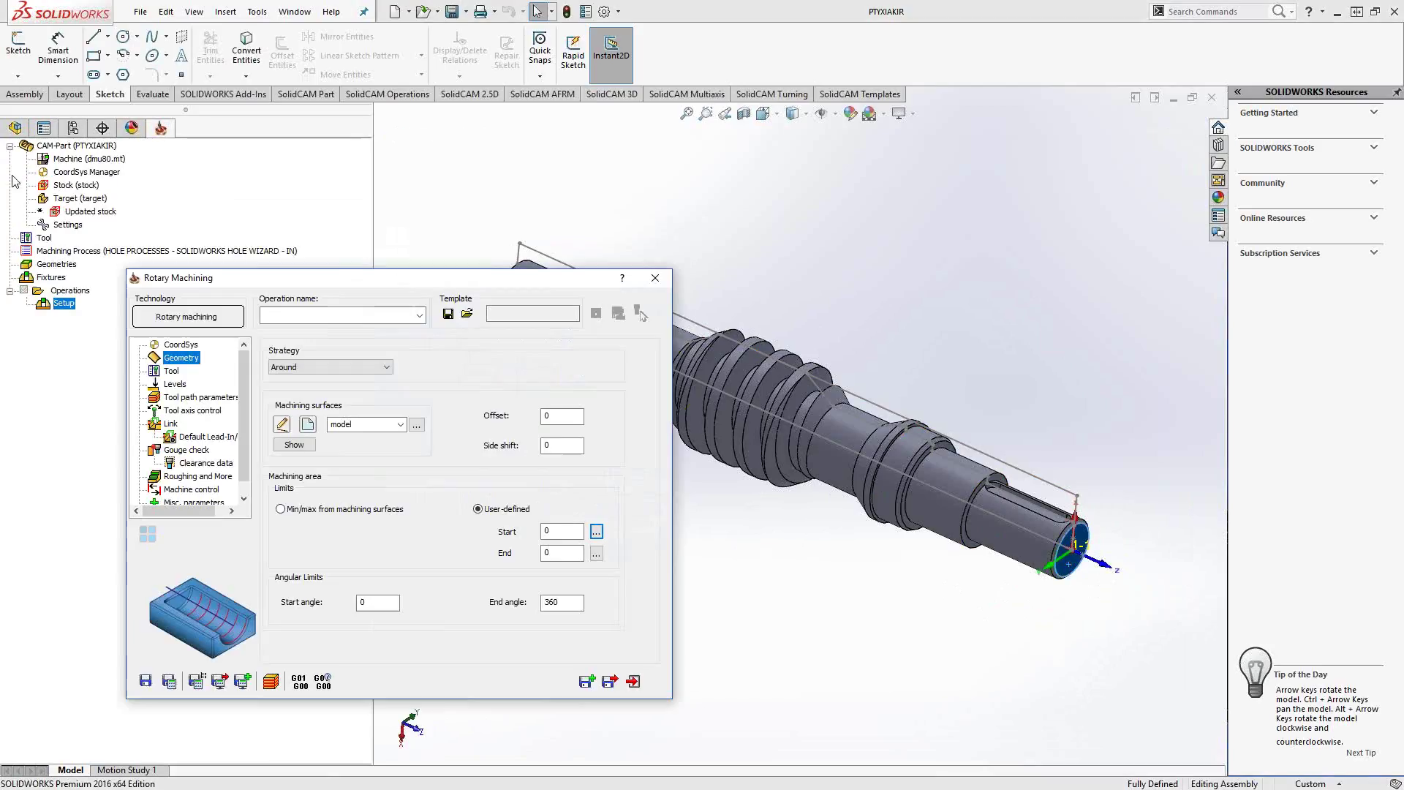
left_click(597, 553)
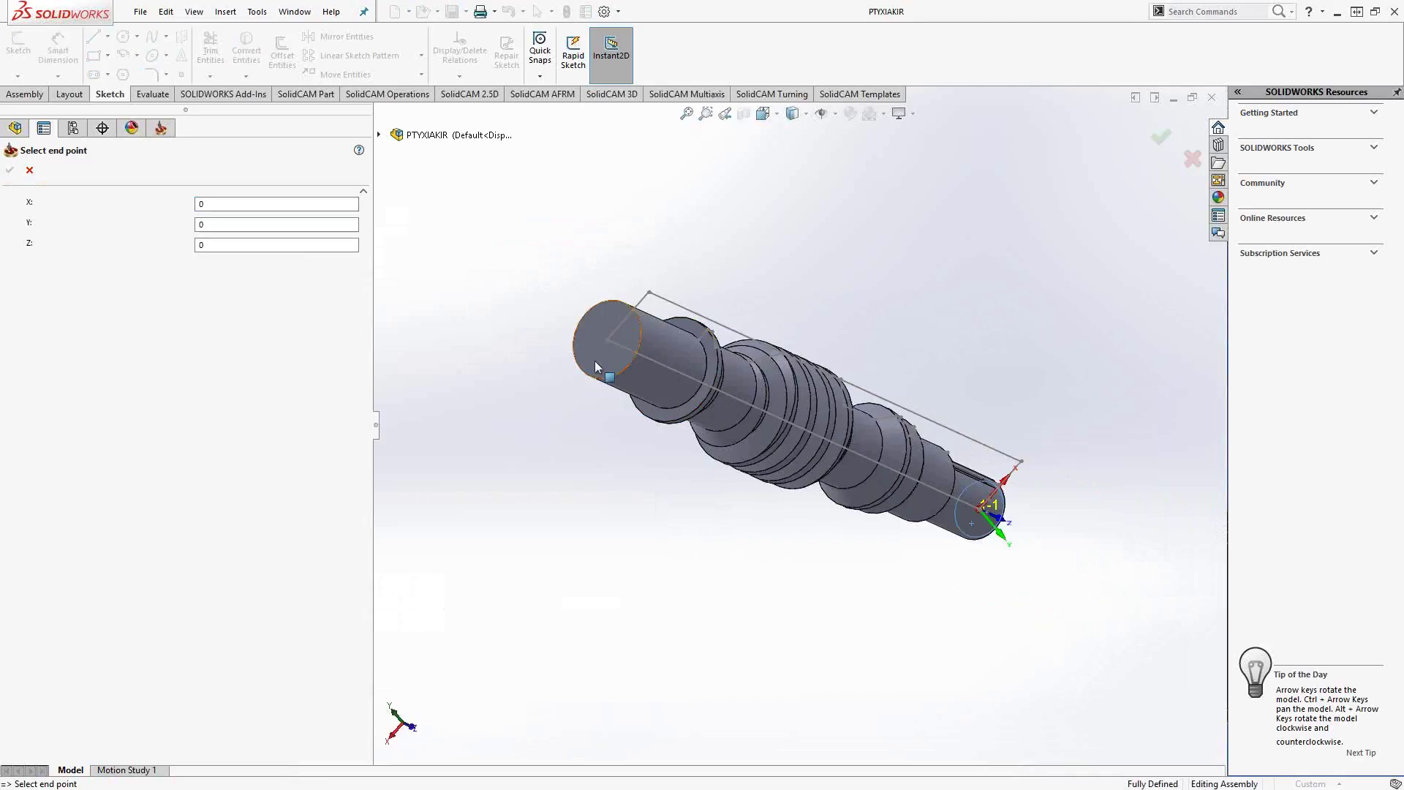
left_click(598, 353)
left_click(9, 169)
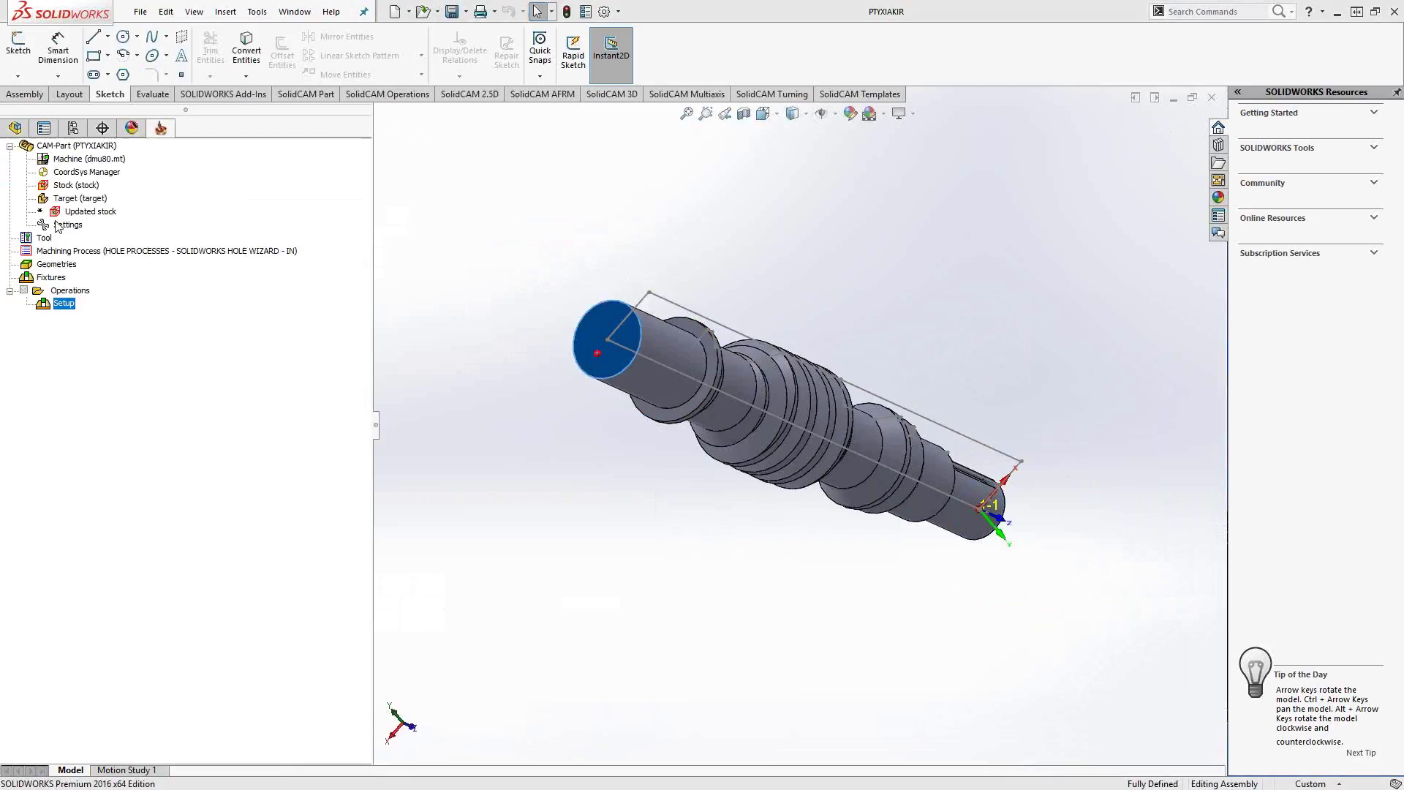
Enable the start and end angle limits.
scroll(796, 391, "up", 5)
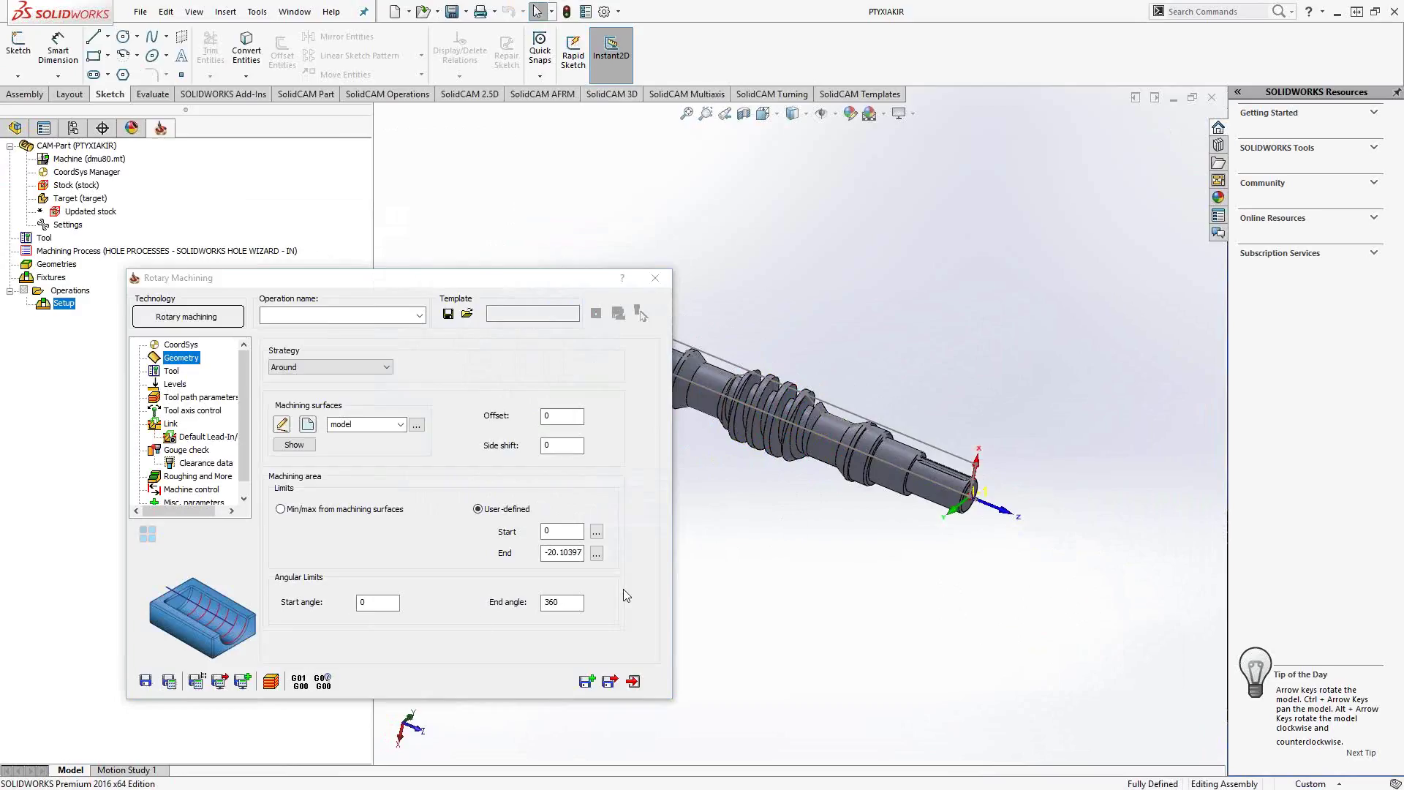
left_click(374, 604)
left_click(568, 603)
Assign the 0.5-inch four-flute roughing end mill to the operation.
left_click(174, 372)
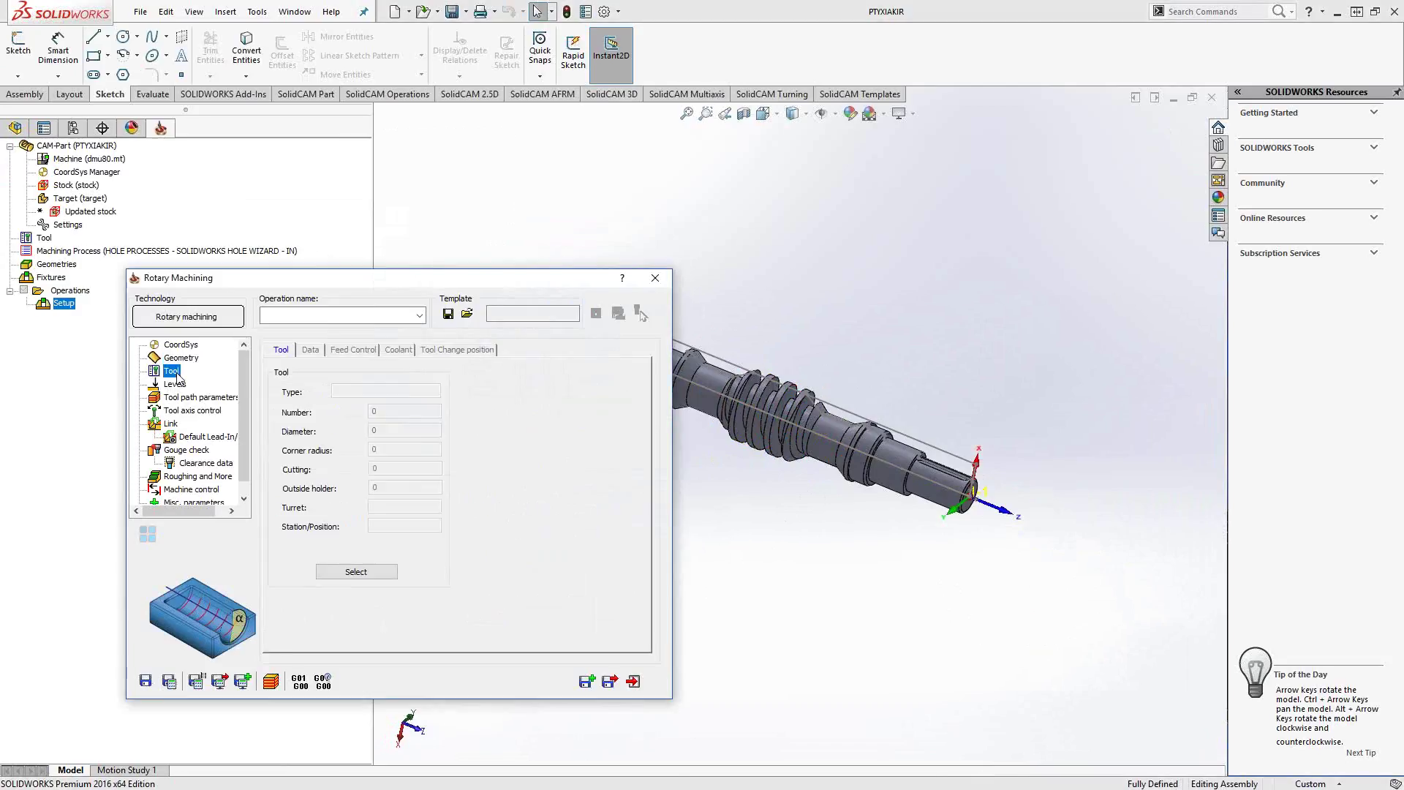
left_click(356, 570)
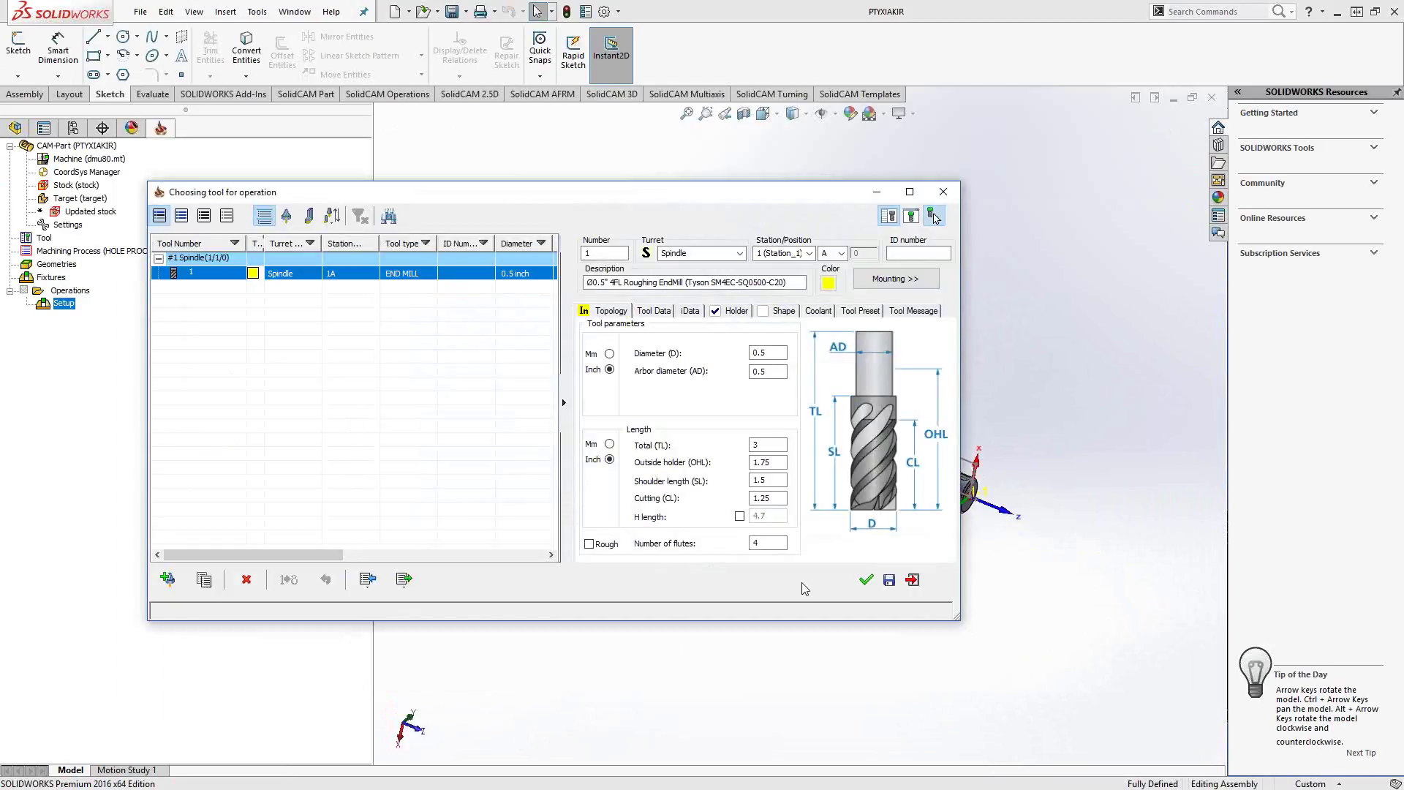
left_click(866, 579)
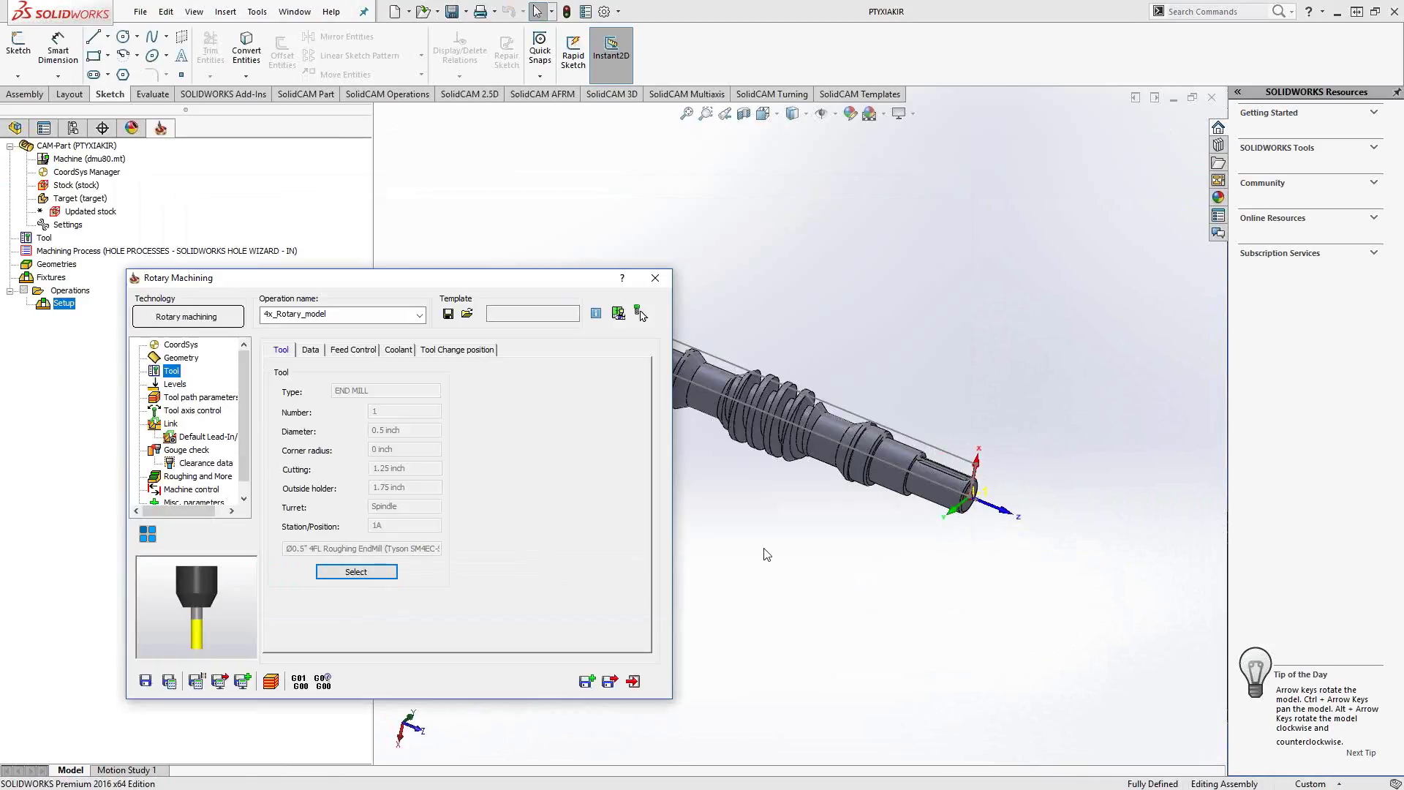
Set the clearance cylinder radius to 3 and select the Maximum step over value.
left_click(174, 384)
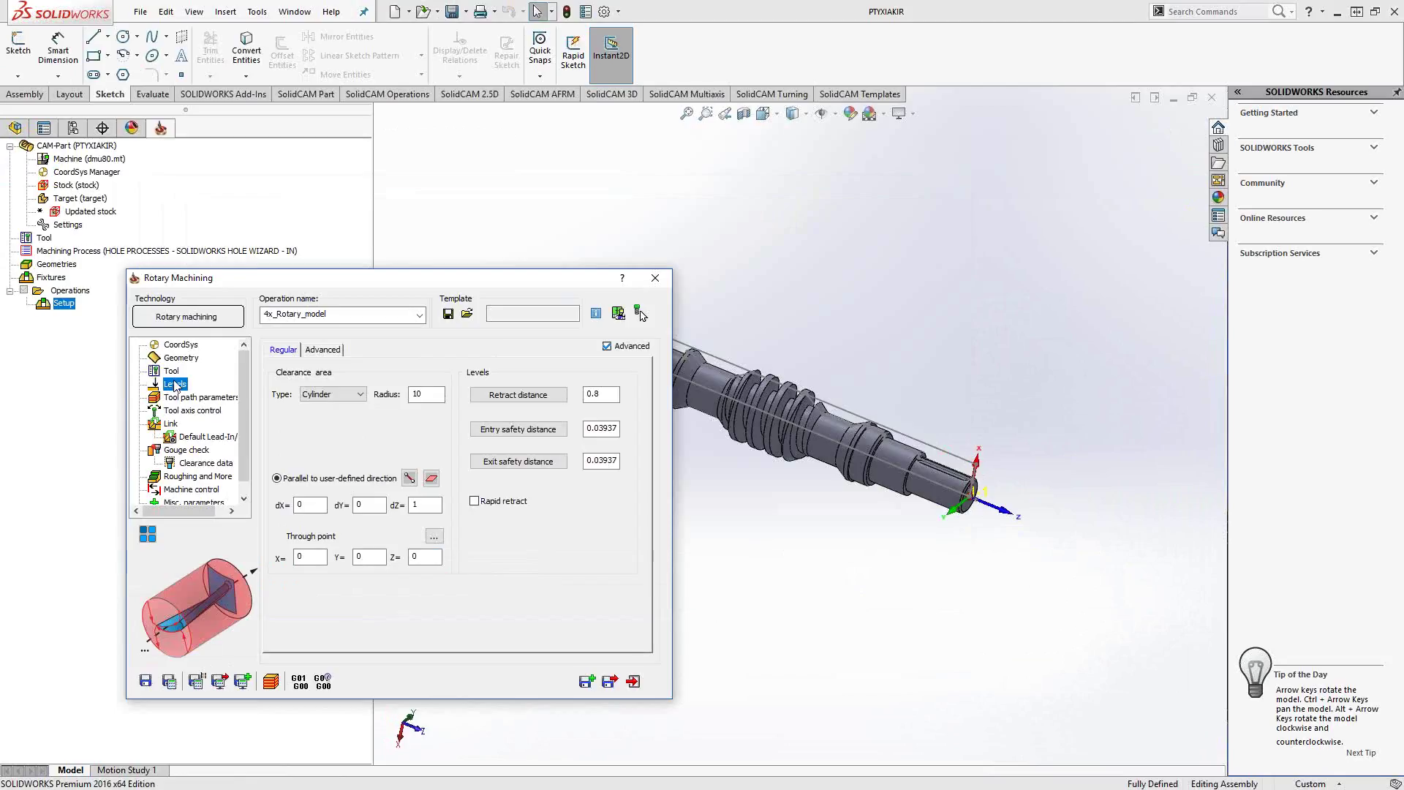
double_click(420, 395)
type("3")
left_click(194, 399)
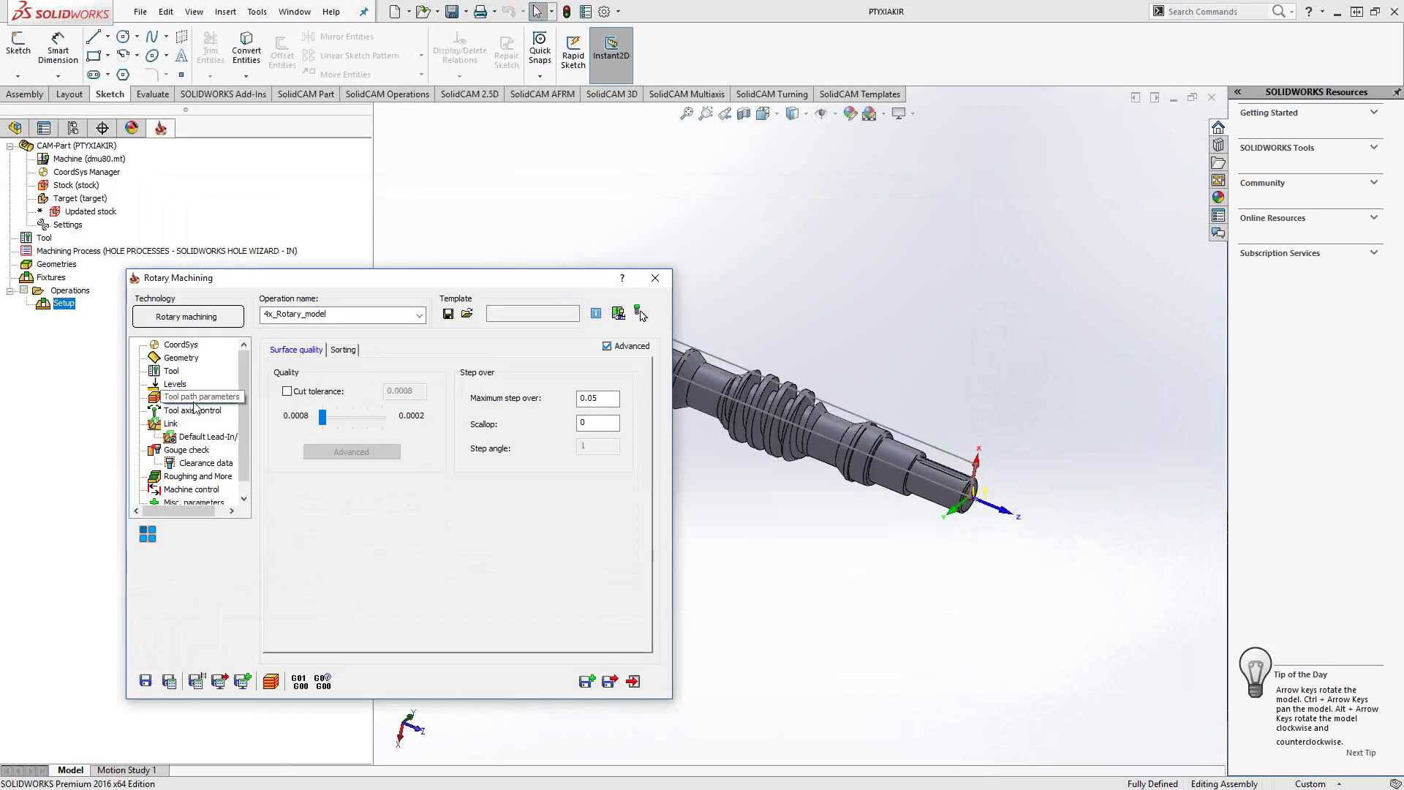
double_click(606, 399)
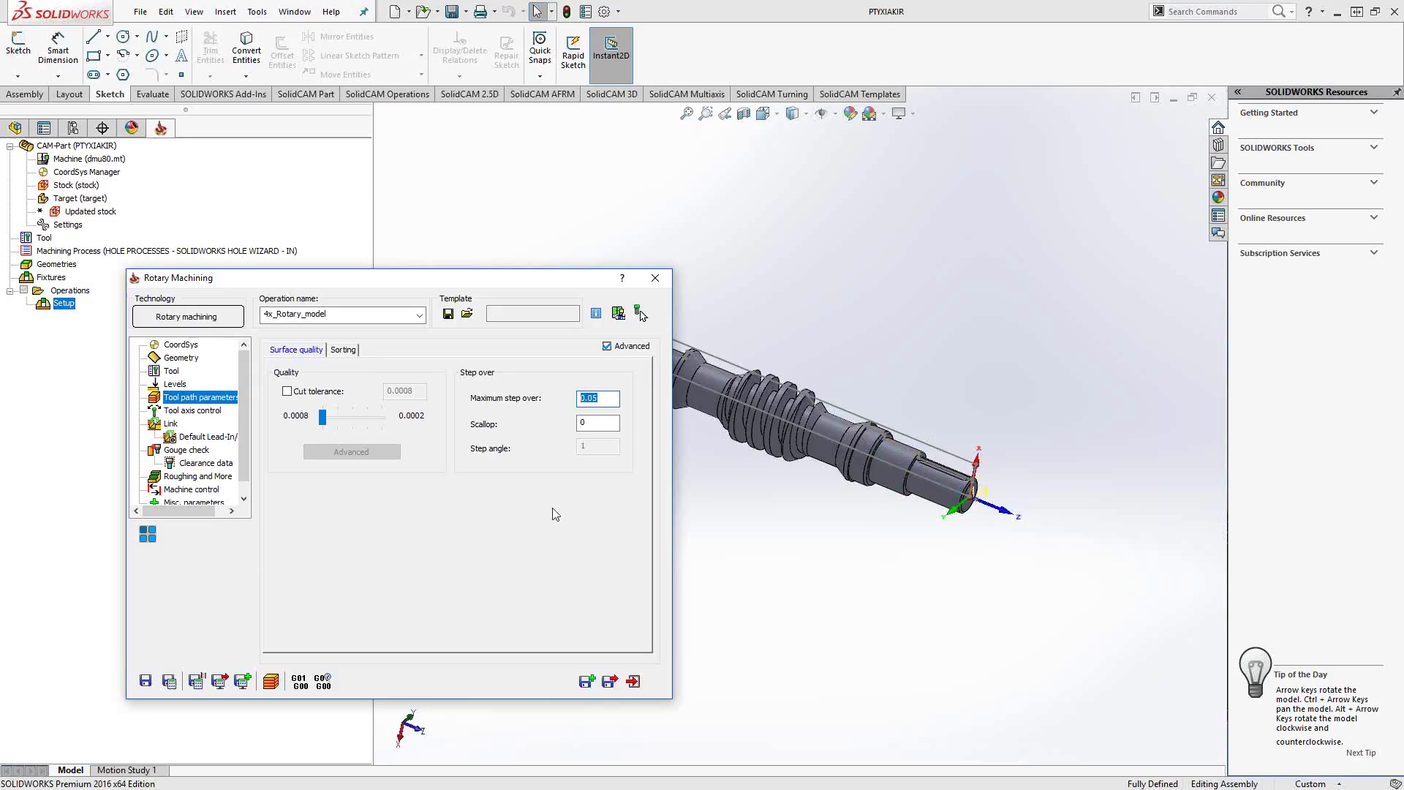
Confirm the rotary axis direction and base point in the 4th Axis dialog.
left_click(187, 412)
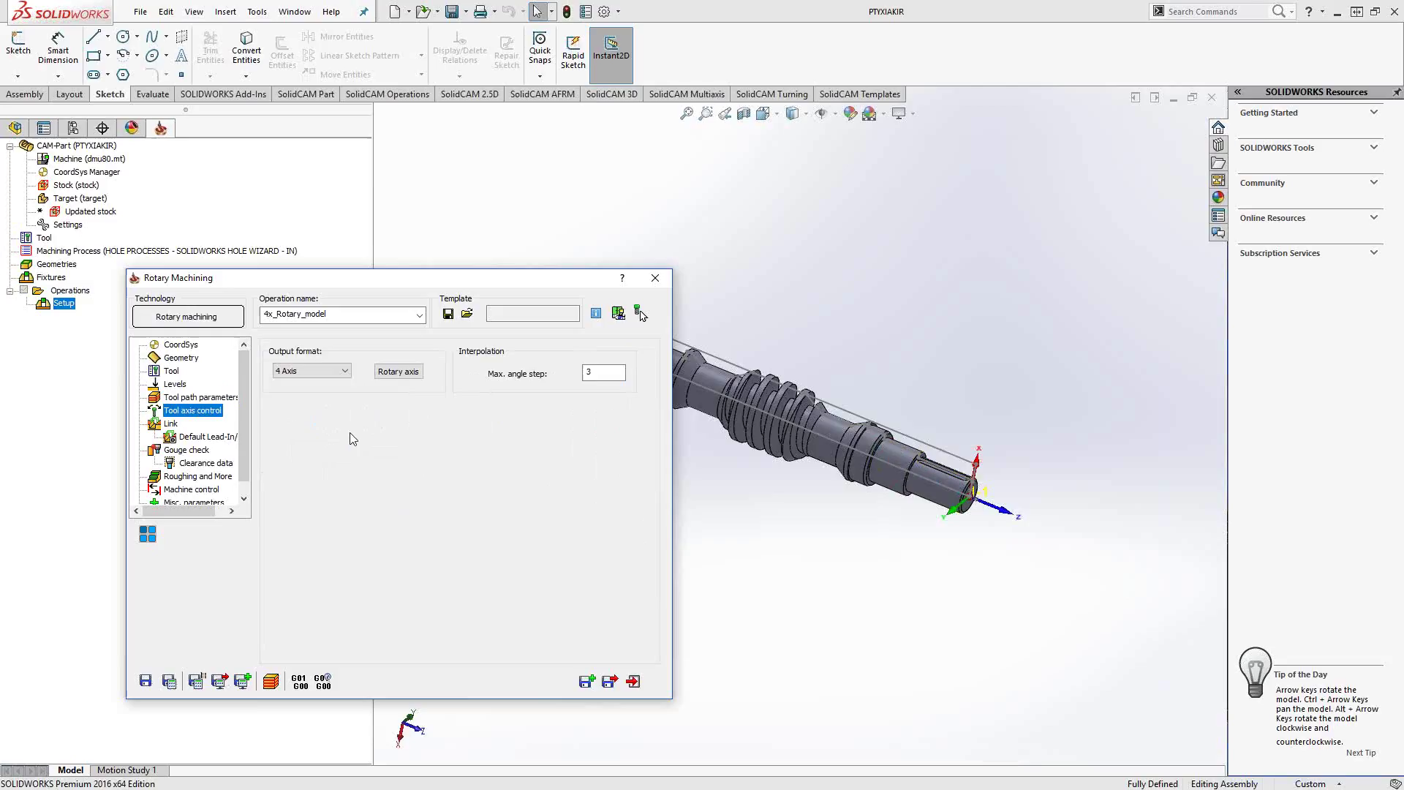
left_click(402, 372)
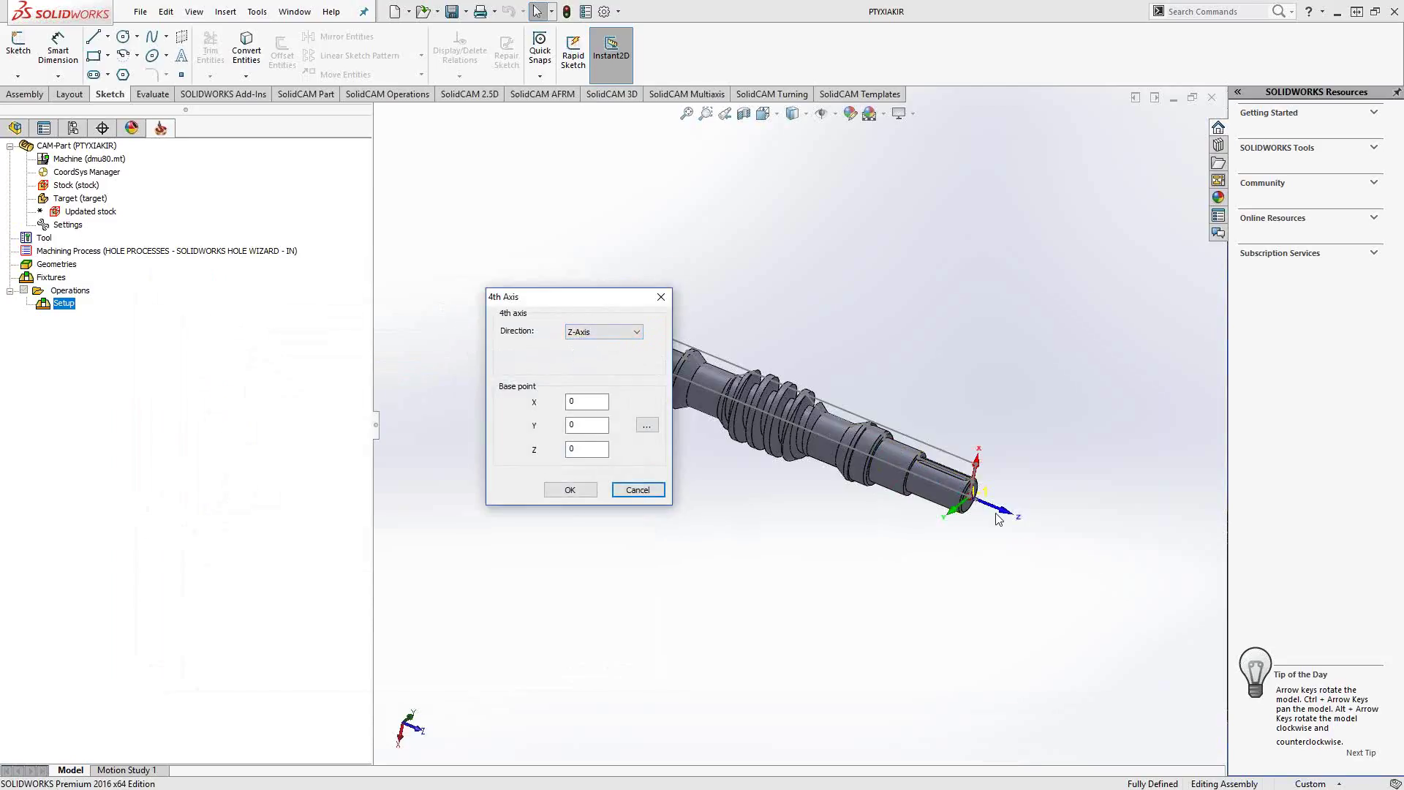
left_click(571, 490)
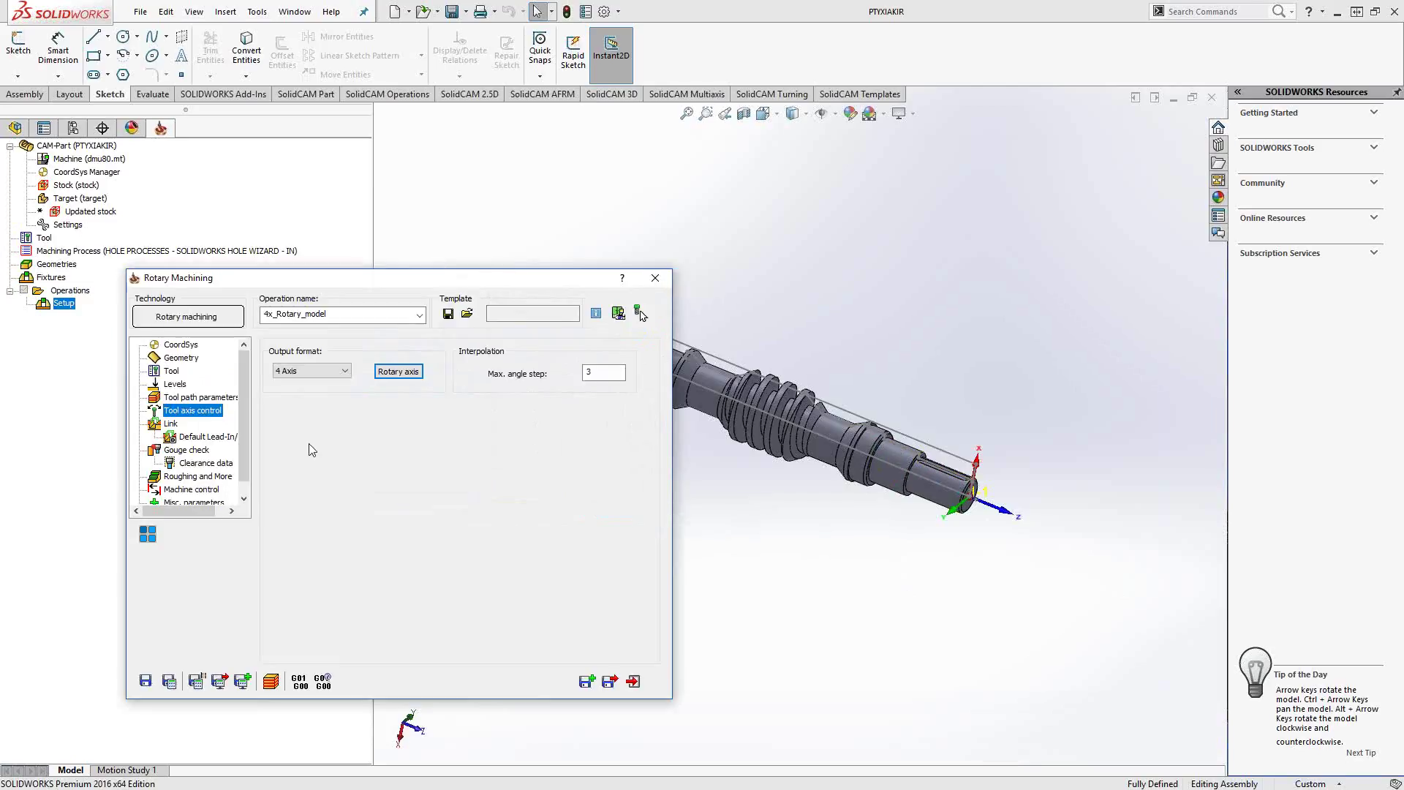
Review the Link, clearance, gouge check and Roughing pages, then return to Geometry.
left_click(171, 425)
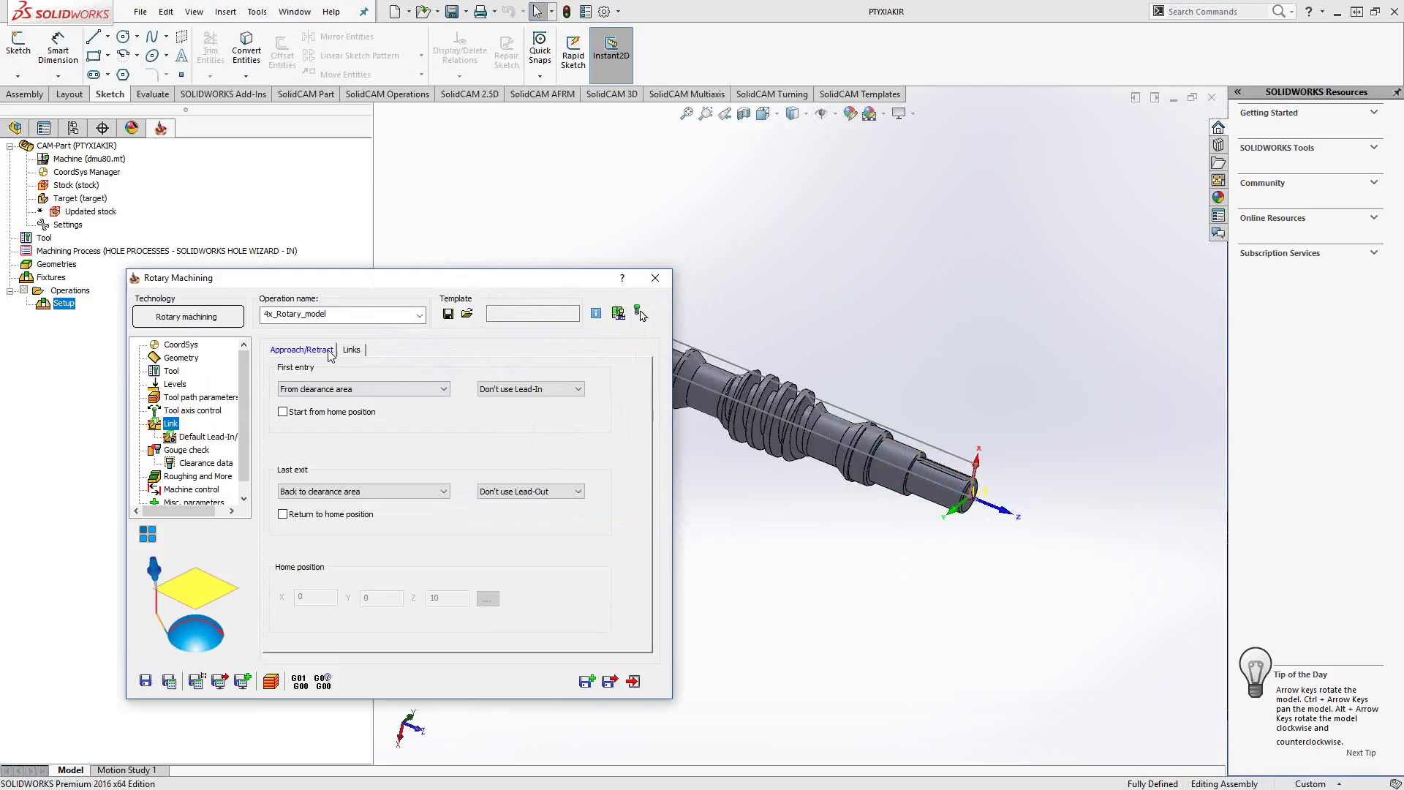
left_click(352, 350)
left_click(191, 462)
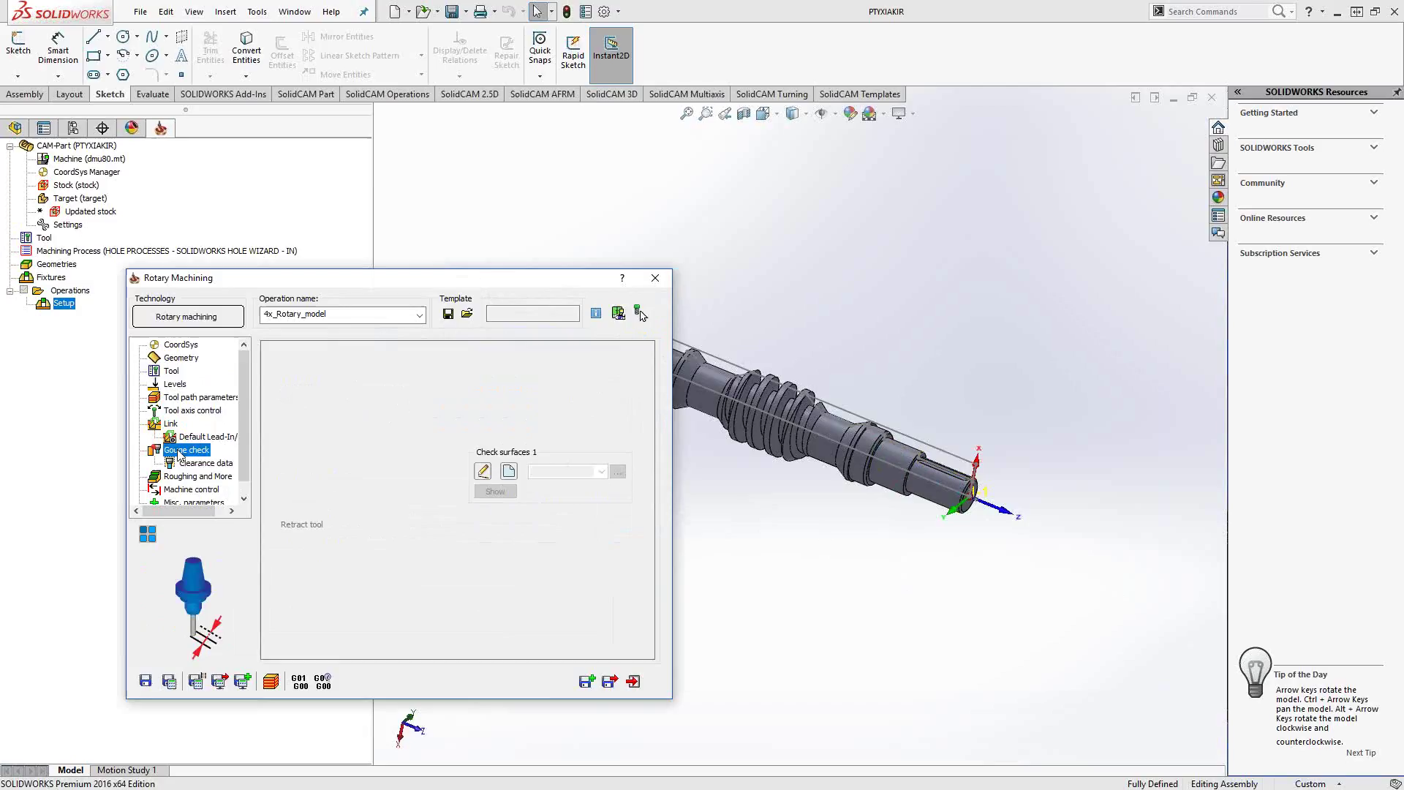
left_click(182, 450)
left_click(181, 477)
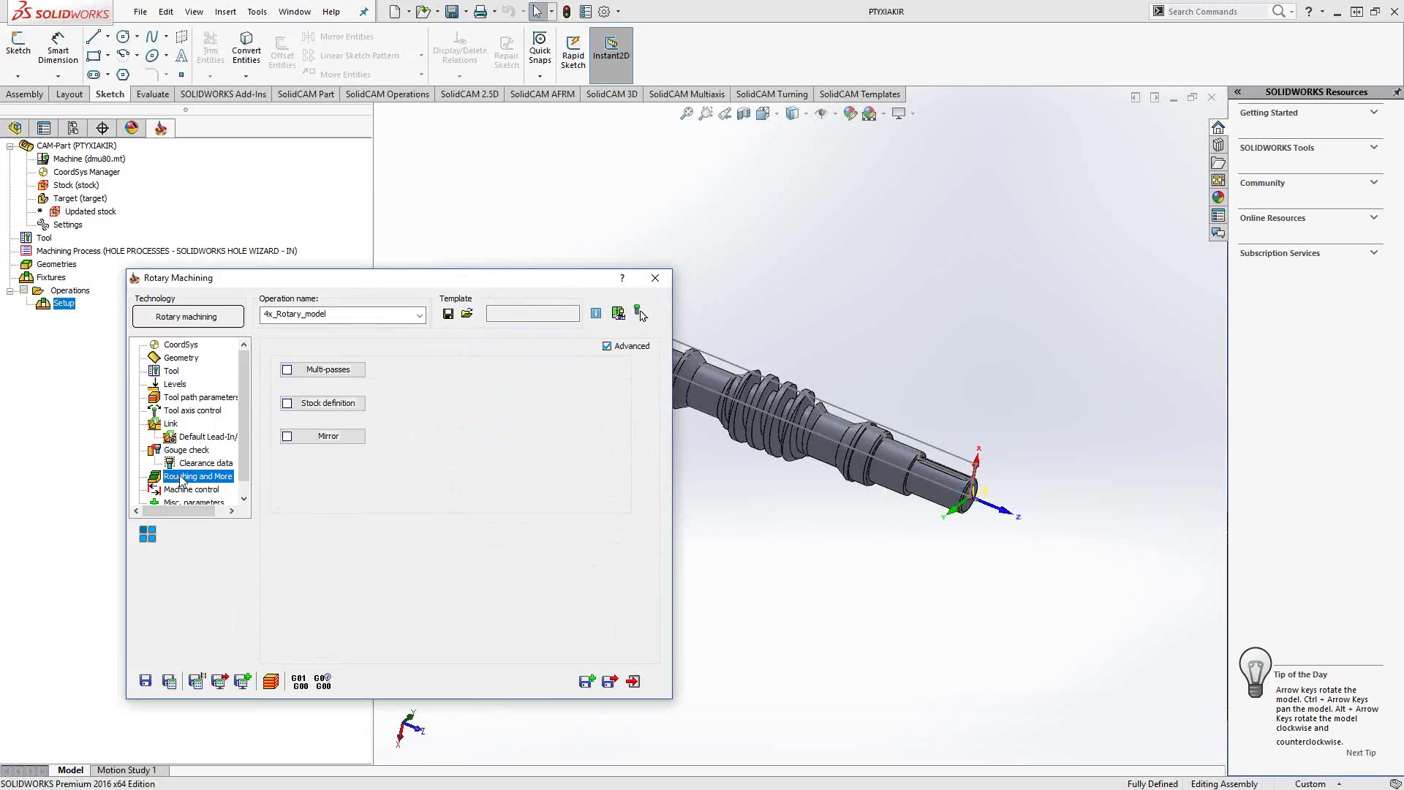
left_click(179, 358)
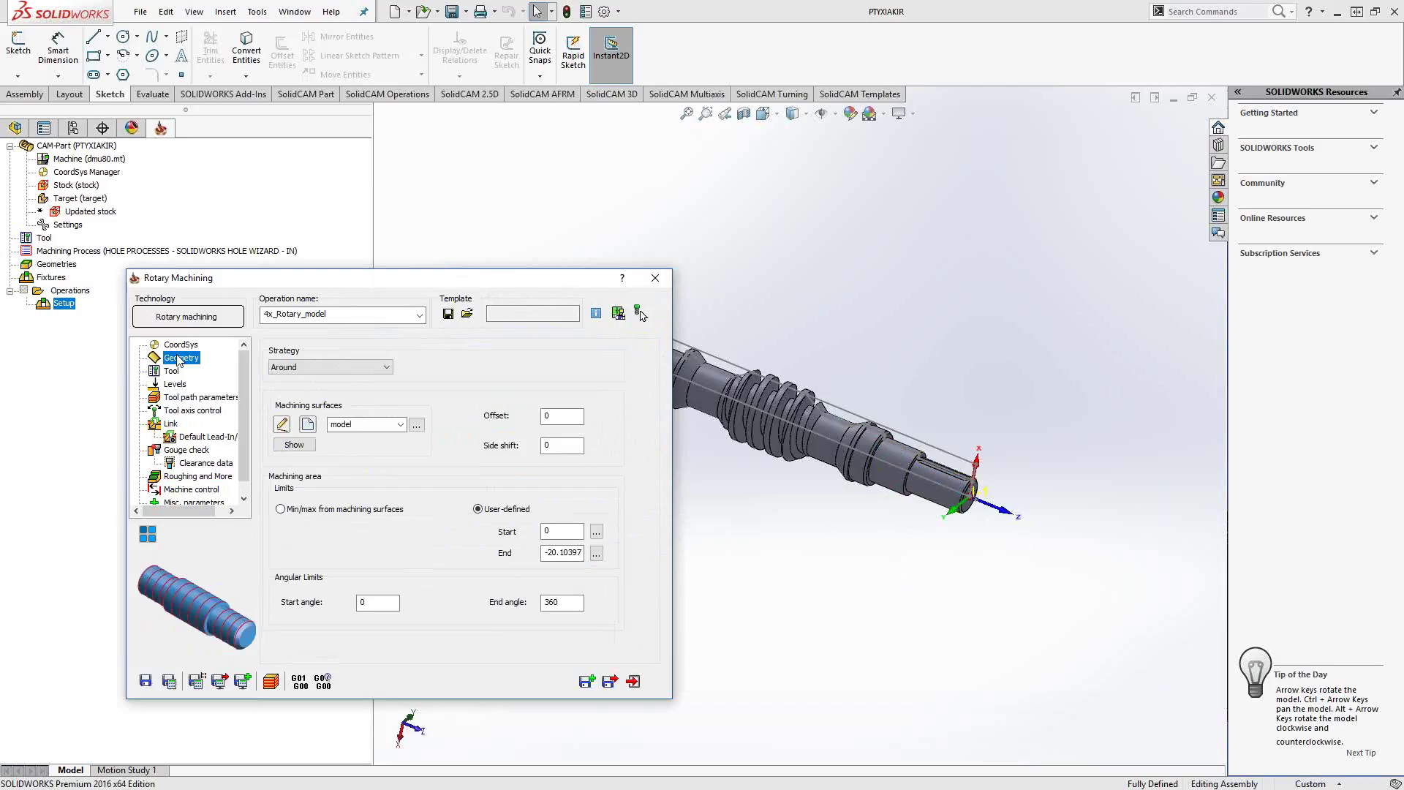
Calculate the 4x_Rotary_model toolpath, close the dialog and zoom in on the shaft end.
left_click(169, 681)
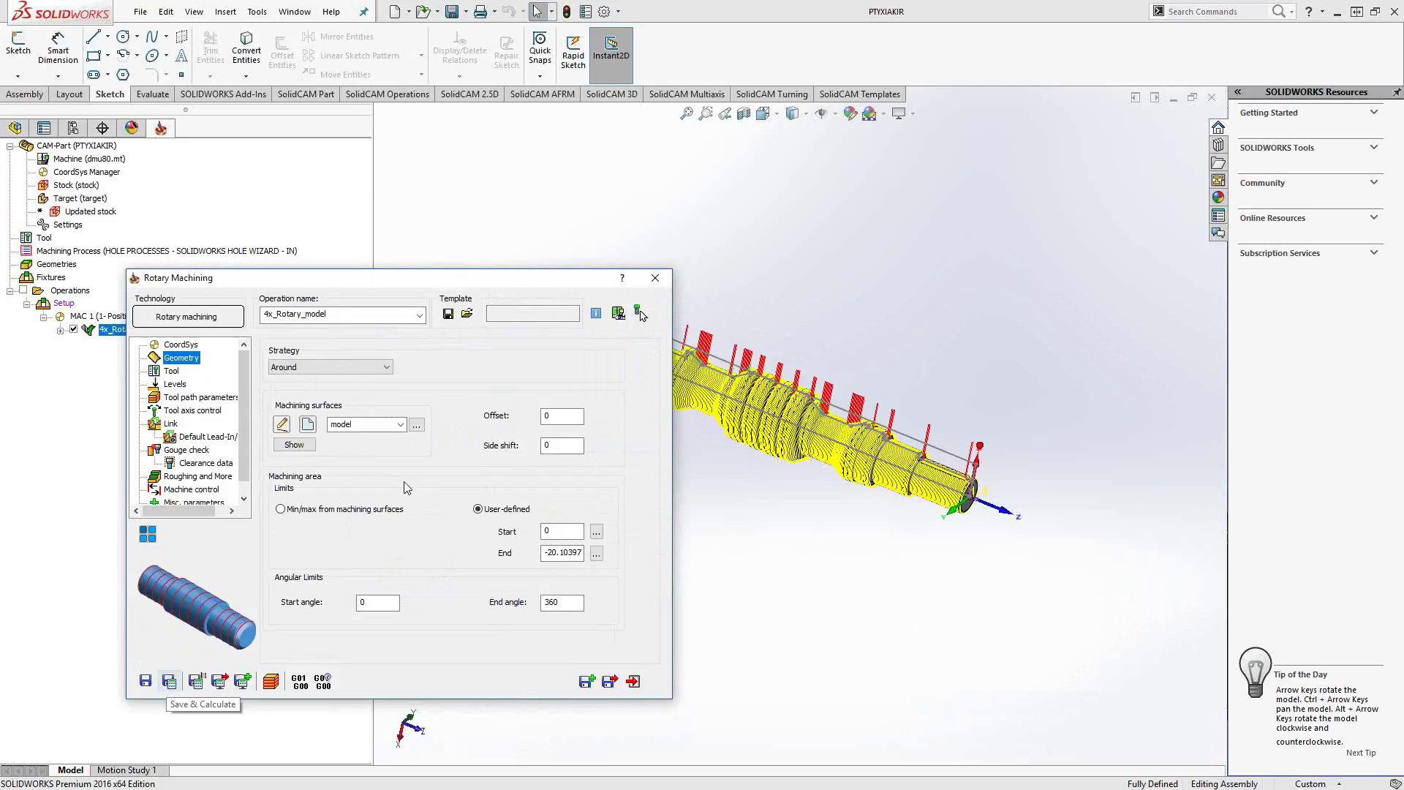
left_click(208, 398)
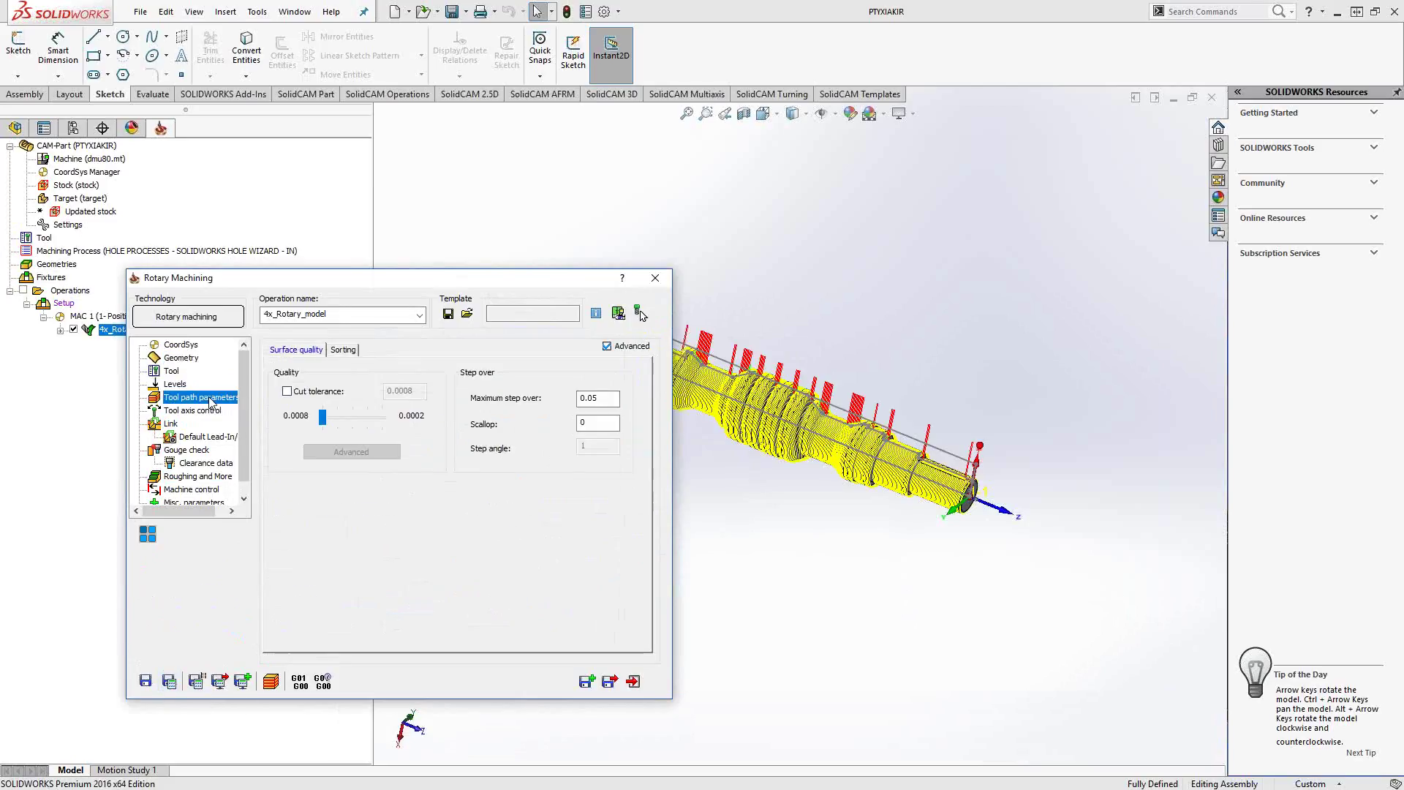
left_click(655, 278)
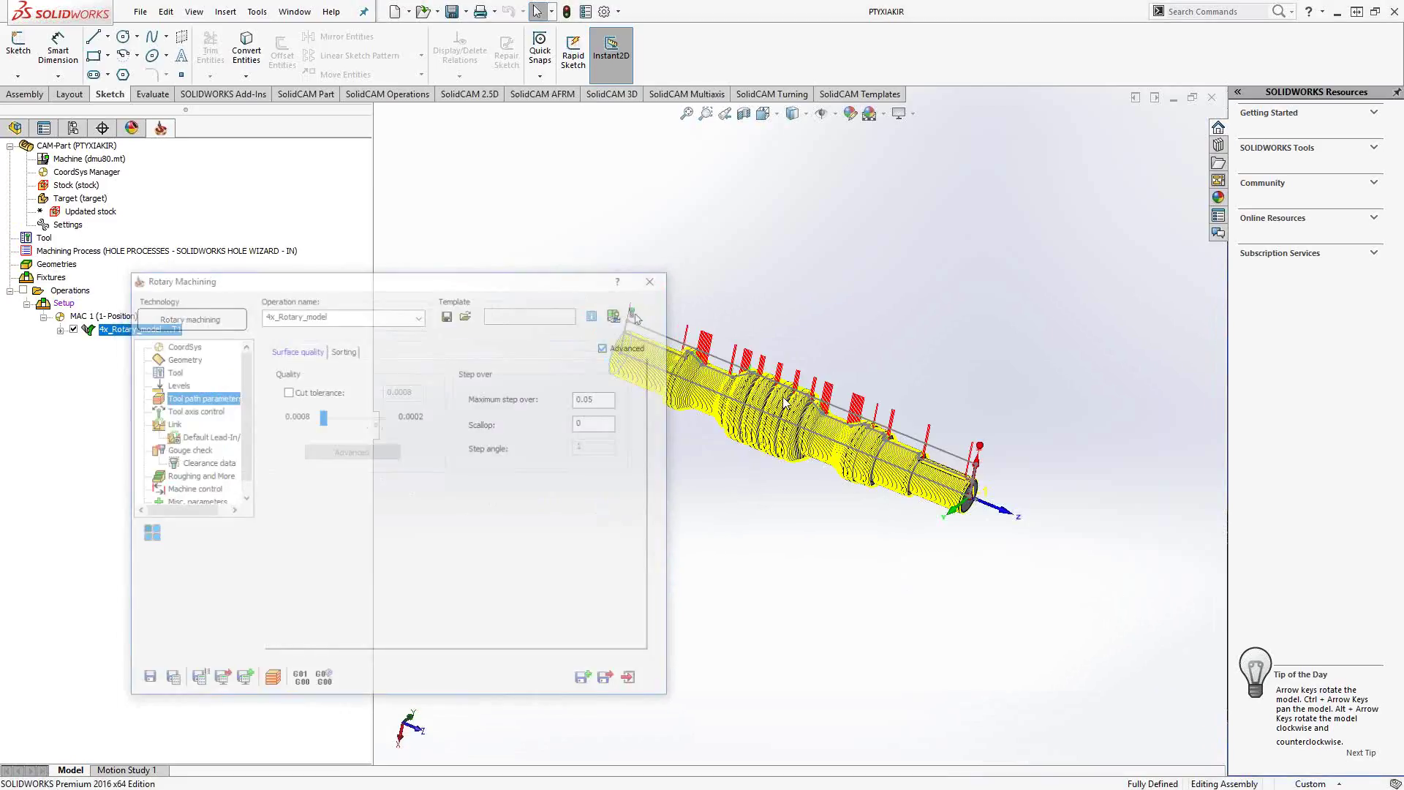
scroll(870, 353, "down", 8)
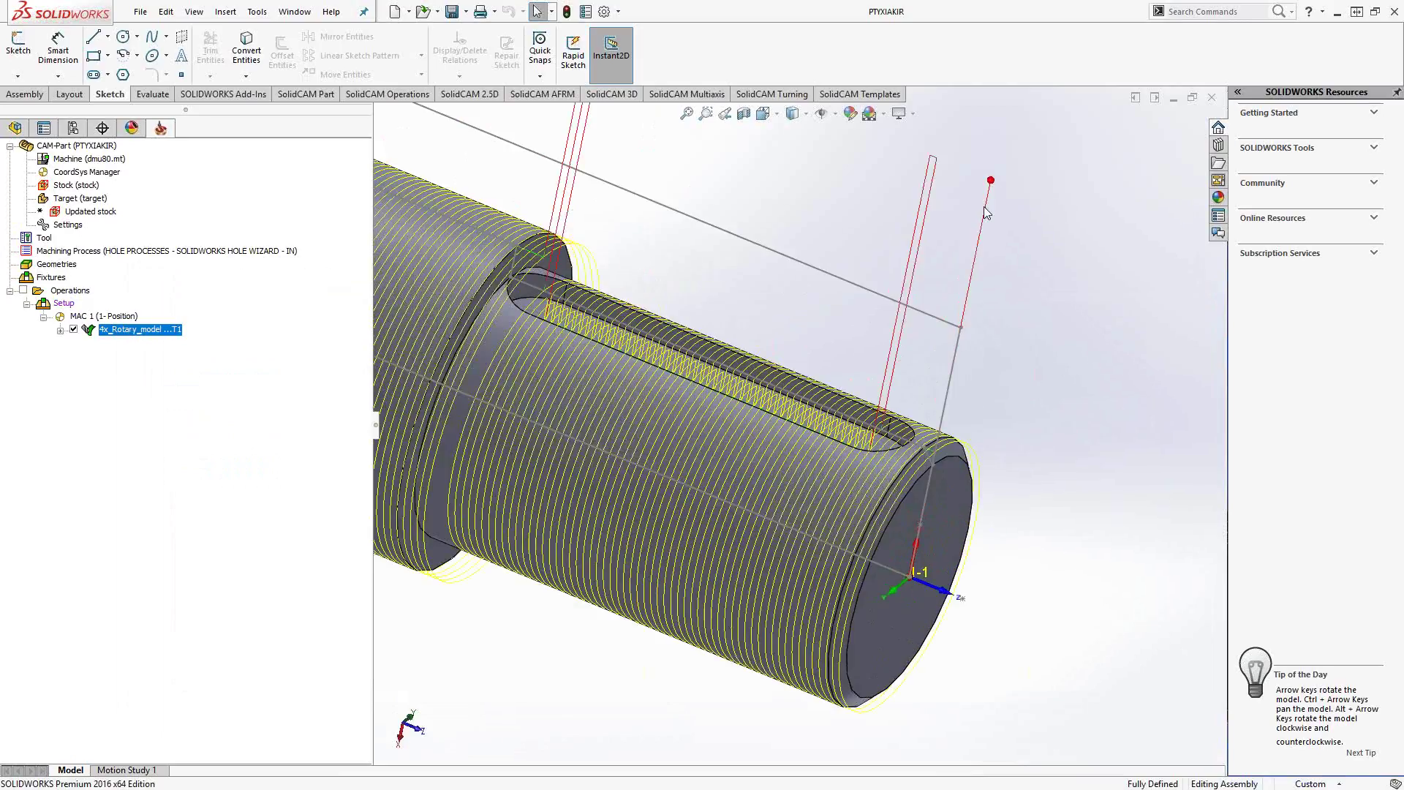
middle_click_drag(999, 189, 994, 200)
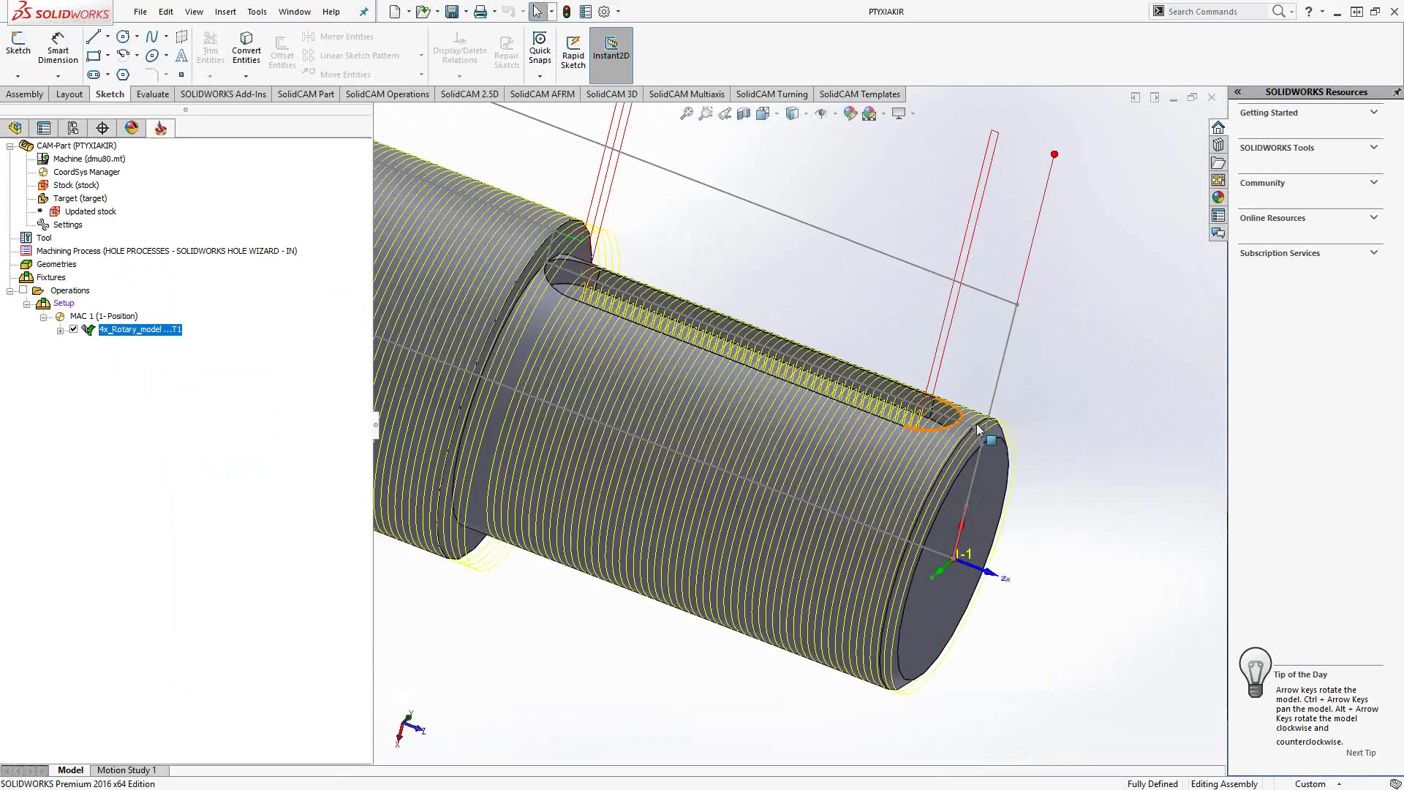
scroll(911, 405, "up", 5)
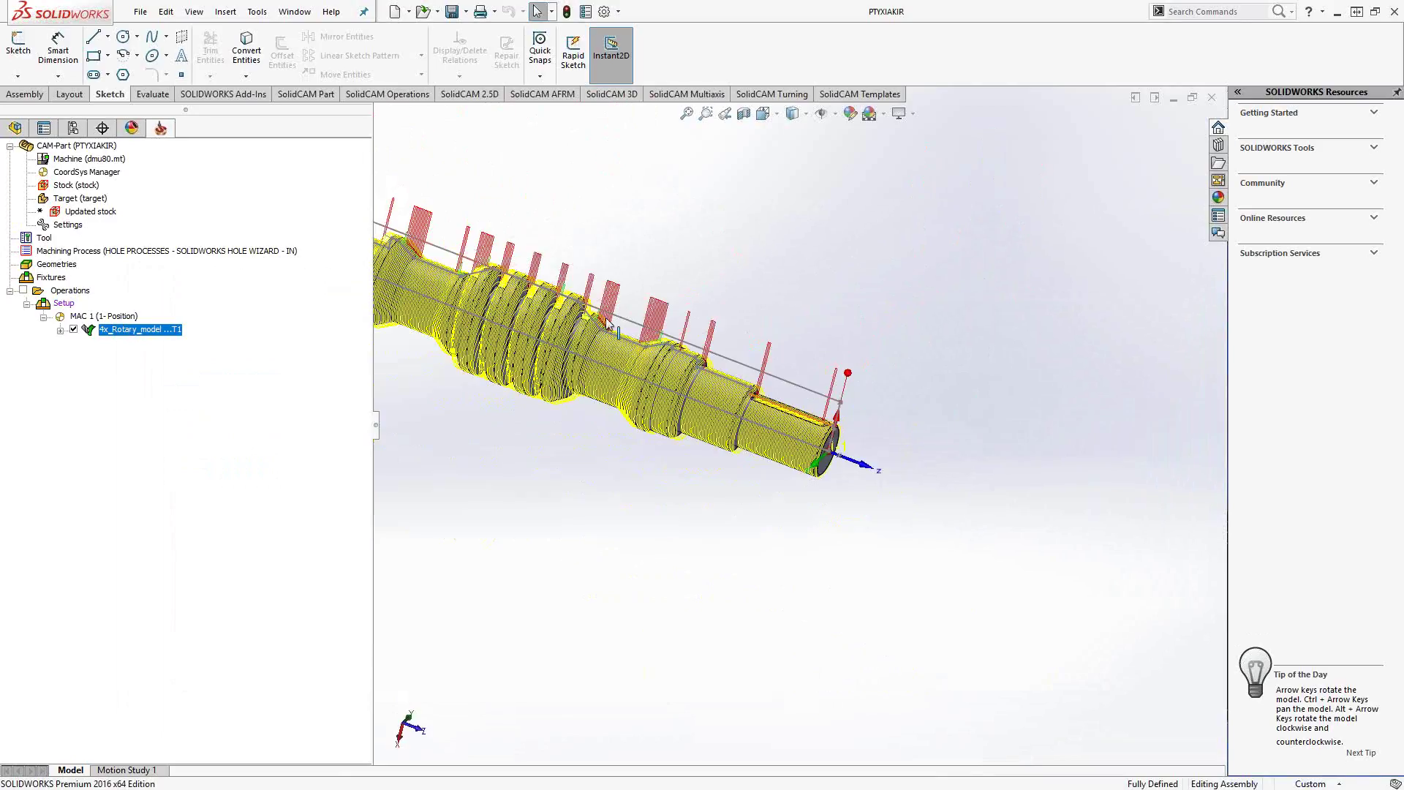
key("f")
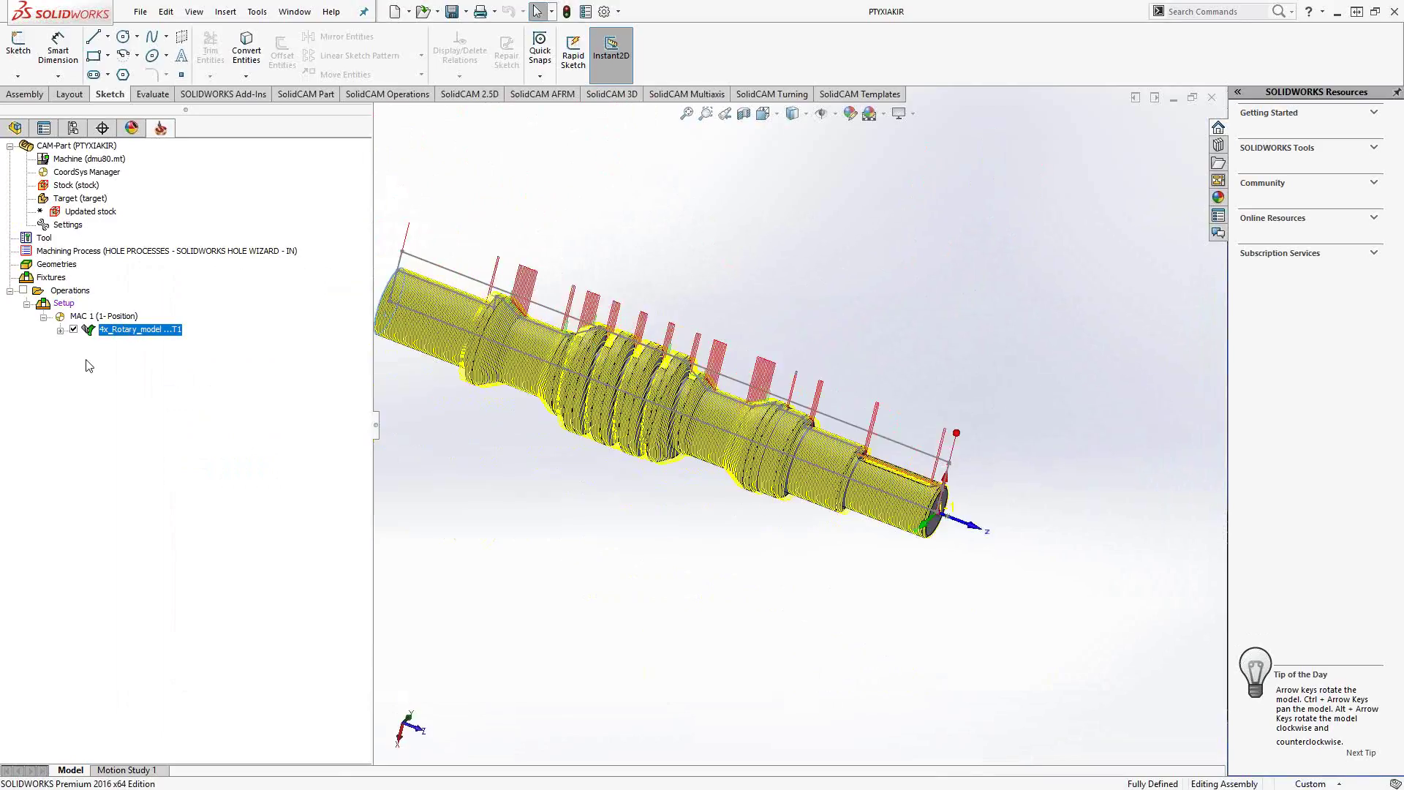
right_click(124, 332)
left_click(168, 365)
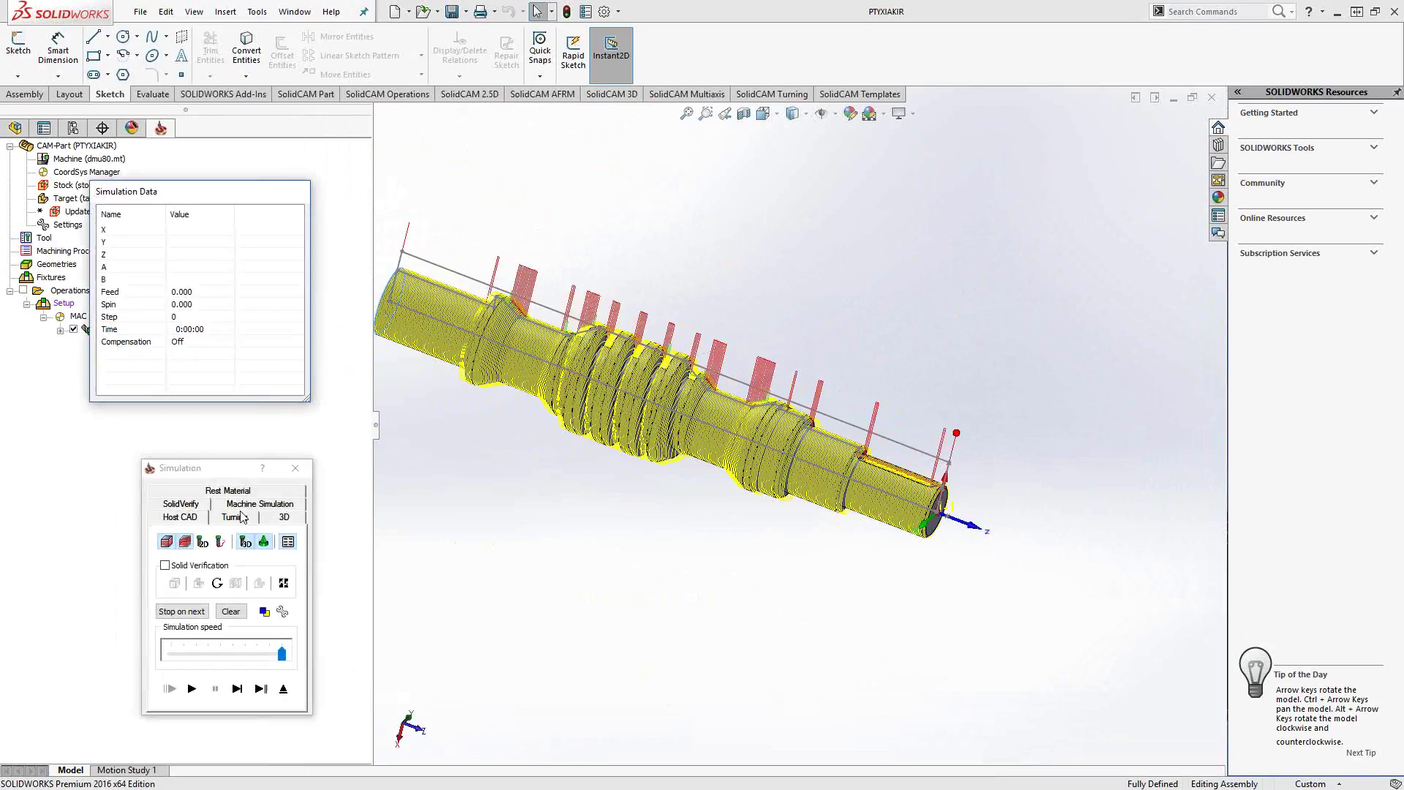
left_click(199, 505)
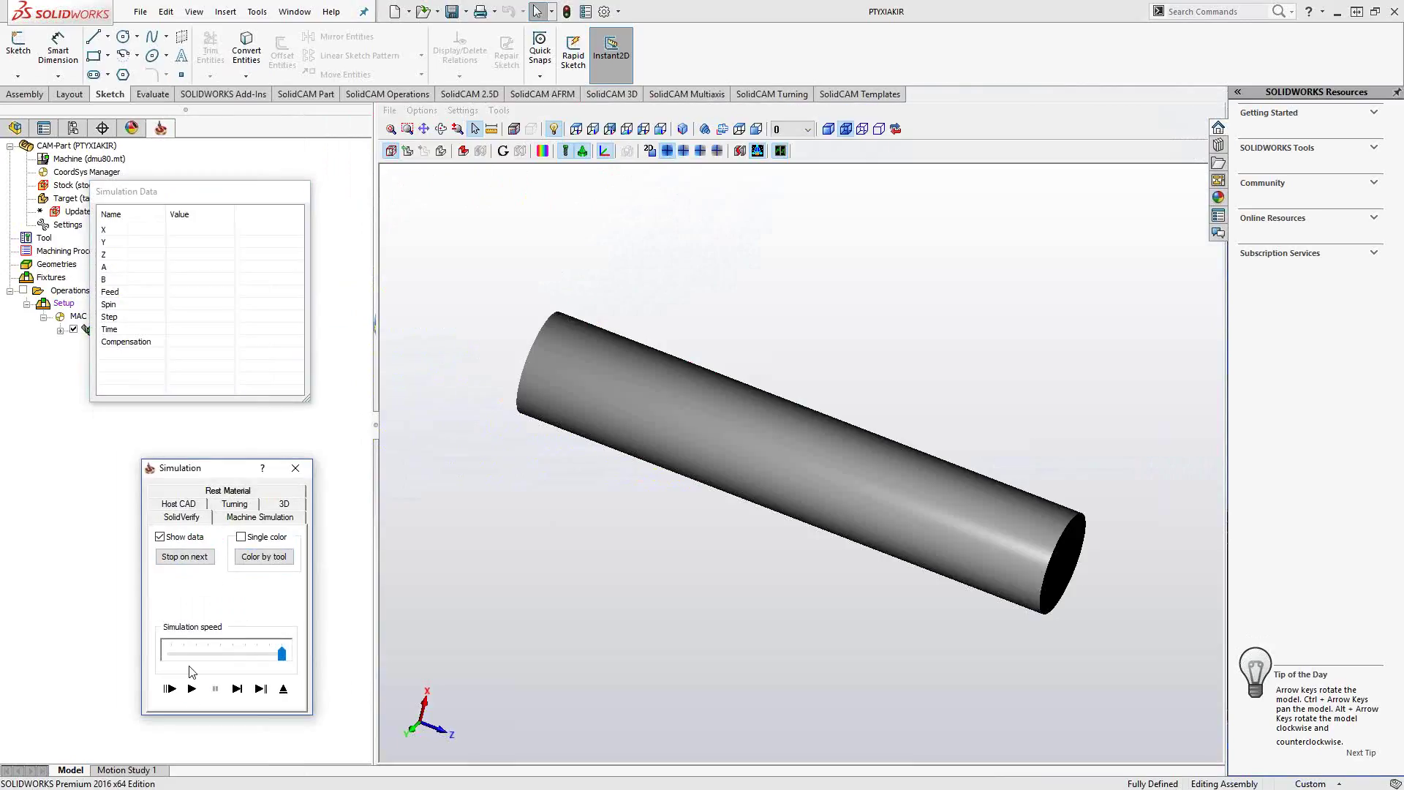
left_click(192, 688)
left_click(619, 578)
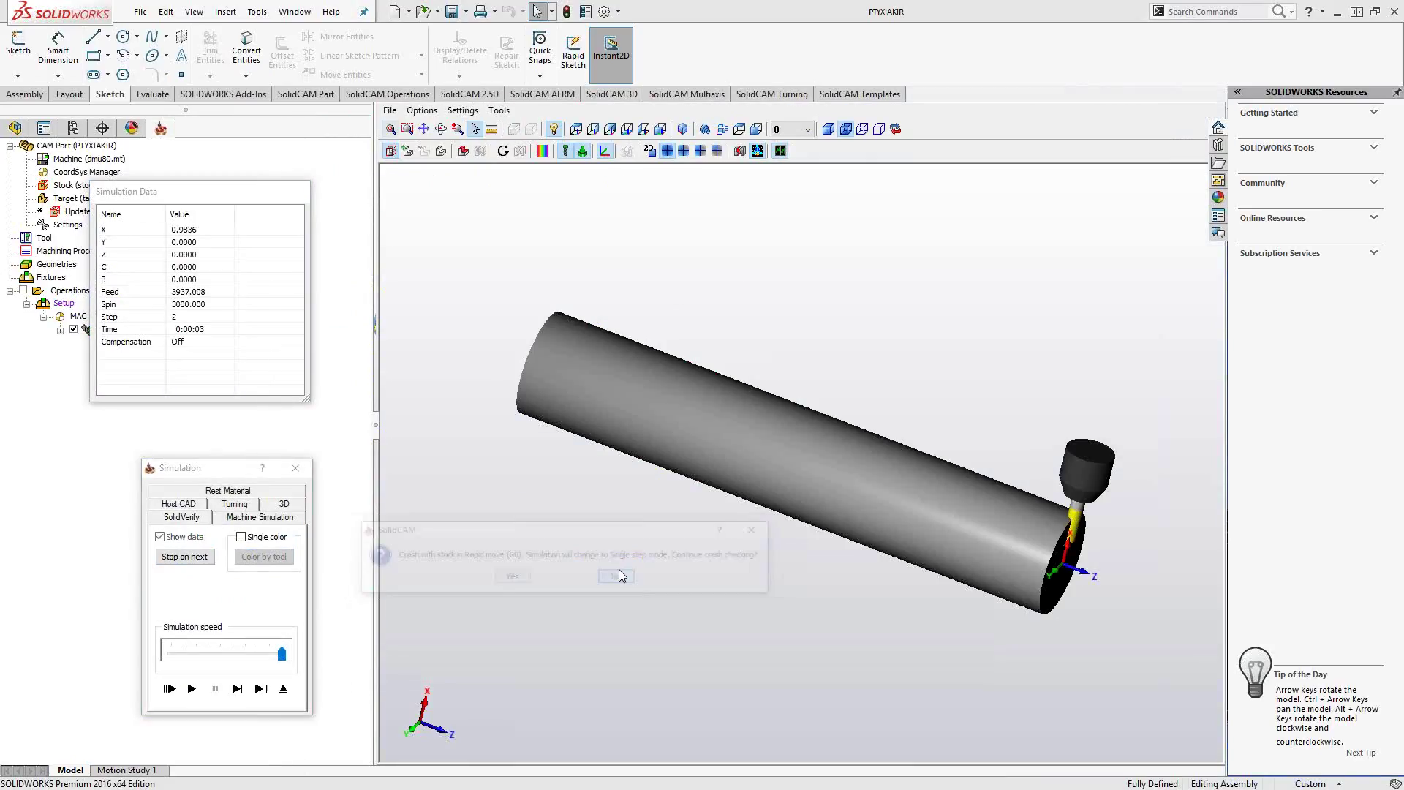
left_click(192, 689)
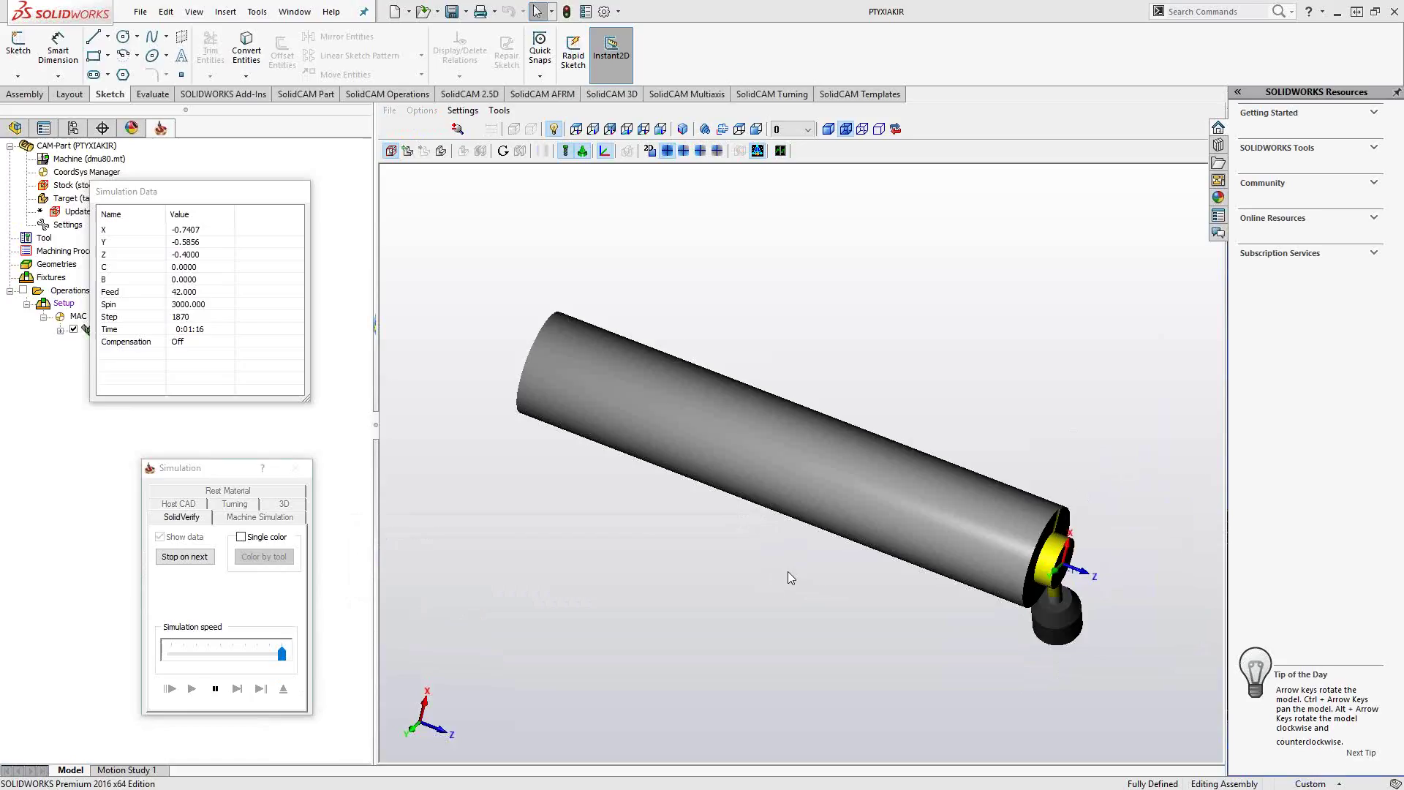
middle_click_drag(787, 573, 782, 569)
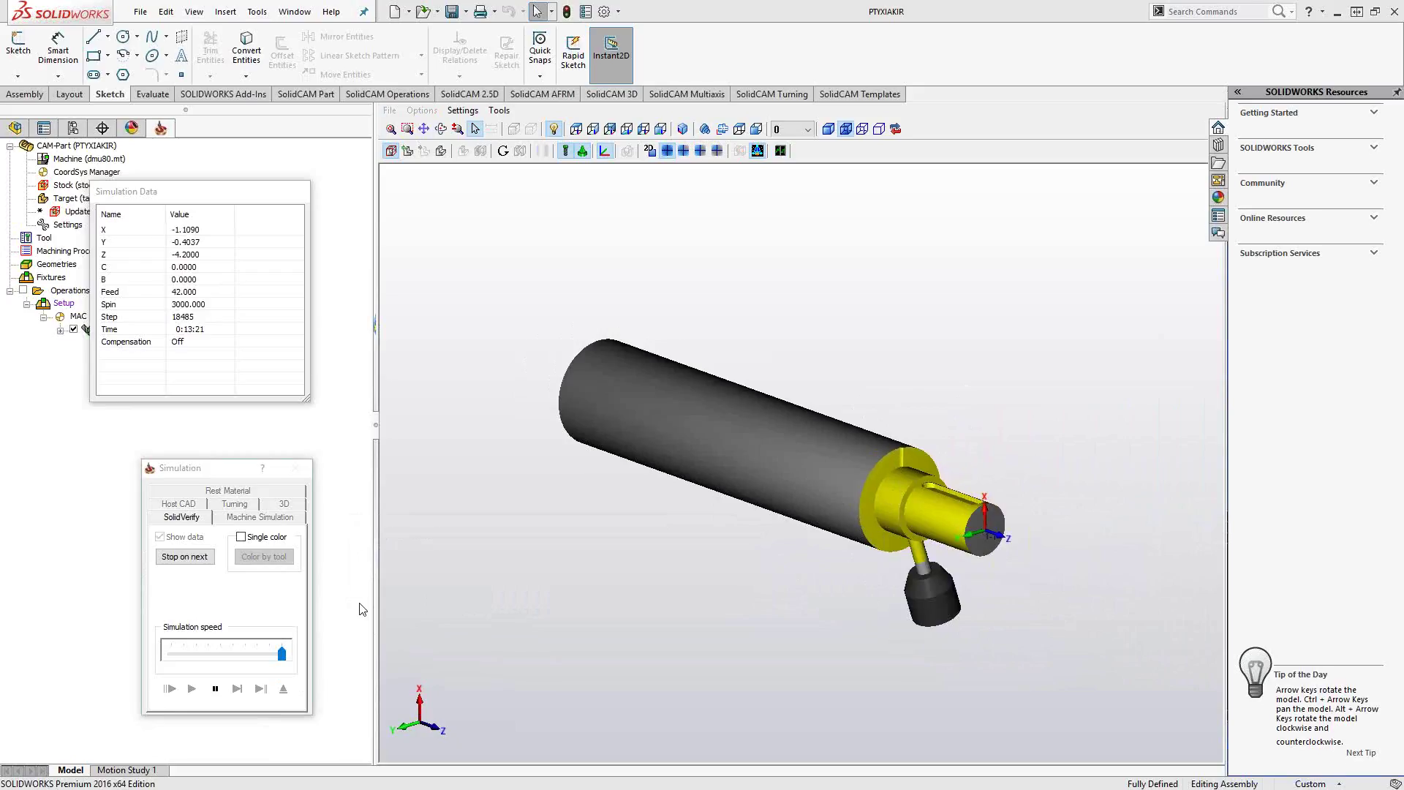
left_click(215, 689)
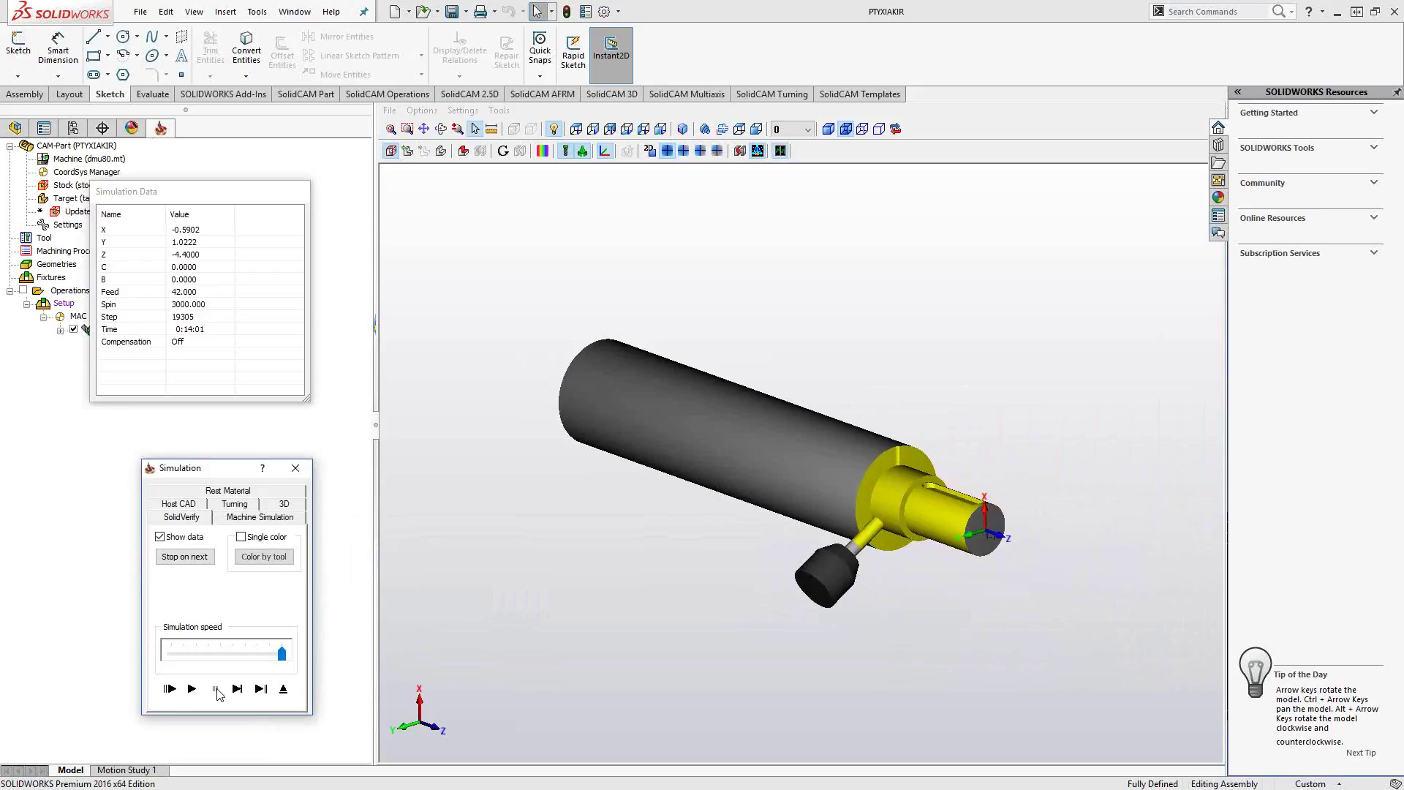
left_click(283, 690)
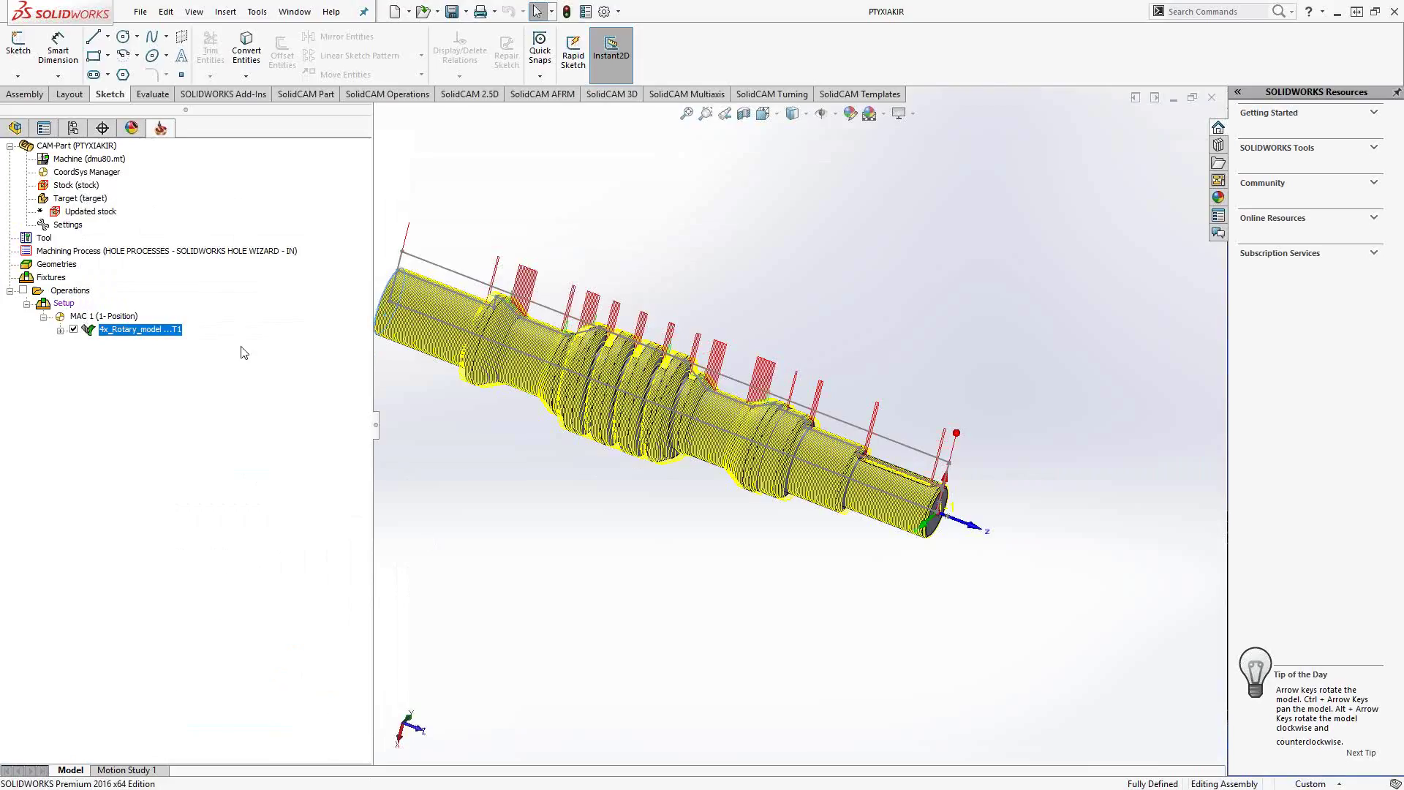
Change 4x_Rotary_model's maximum step over to 0.1 and recalculate the toolpath.
double_click(147, 331)
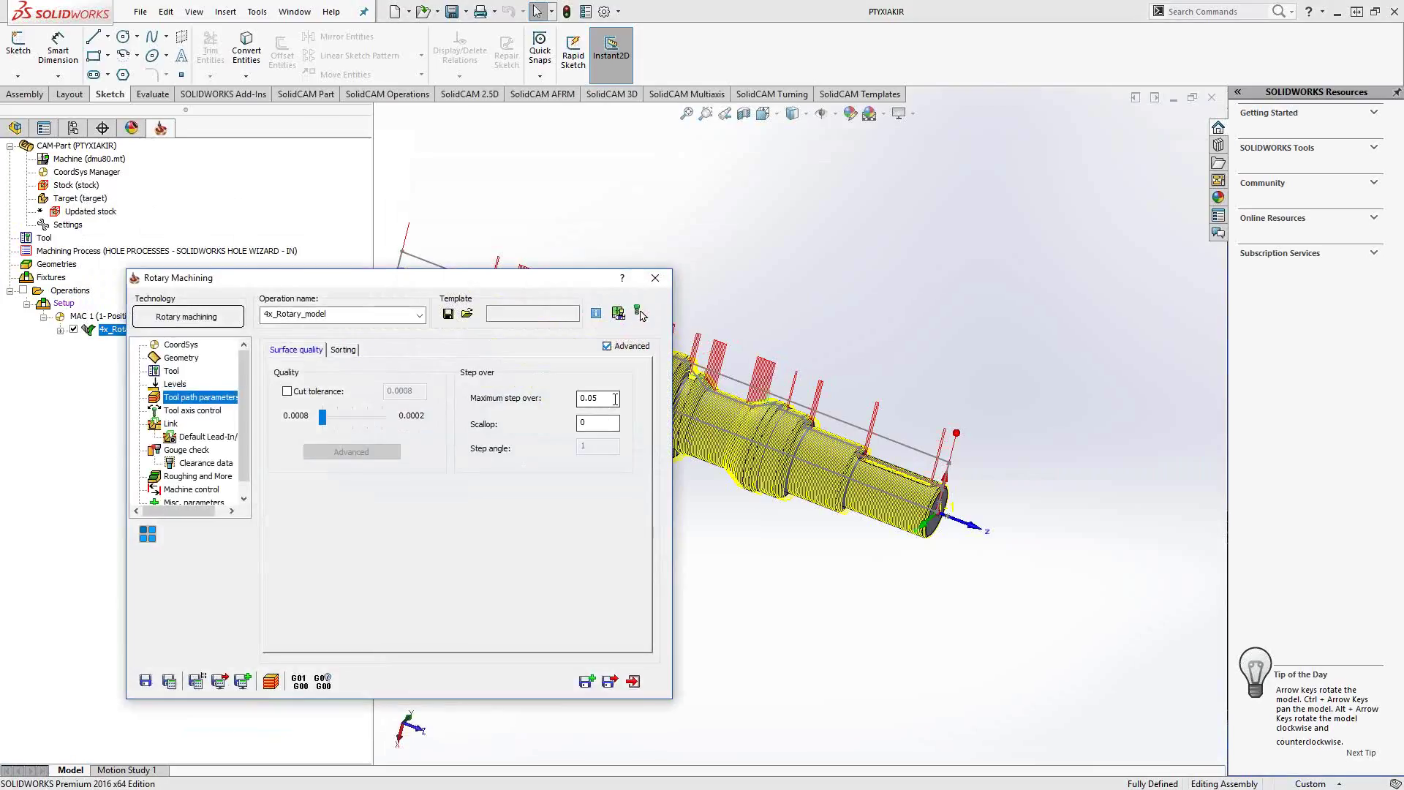
double_click(616, 399)
type(".1")
left_click(169, 681)
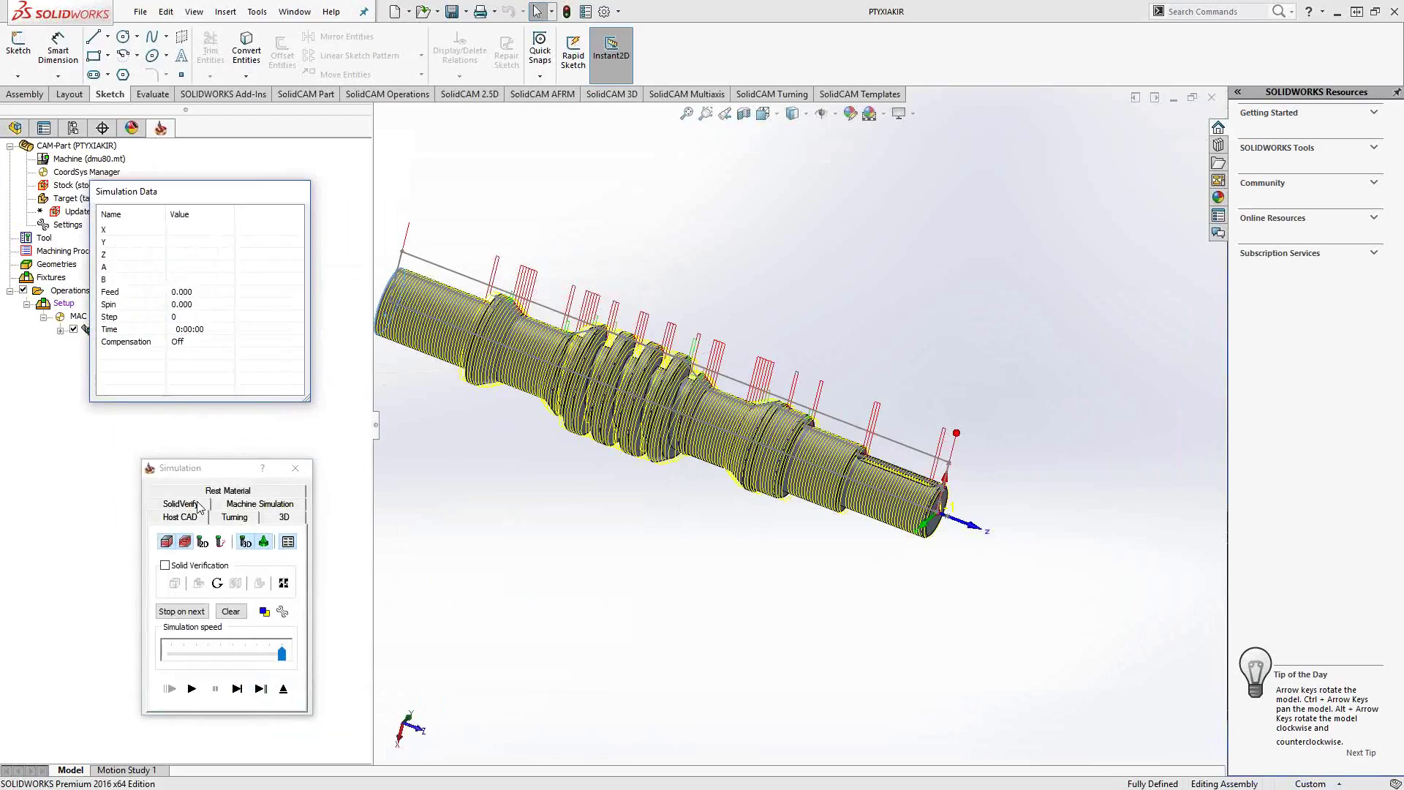
Run SolidVerify past the crash warning and watch the rotary passes cut the shaft stock.
left_click(181, 504)
left_click(191, 688)
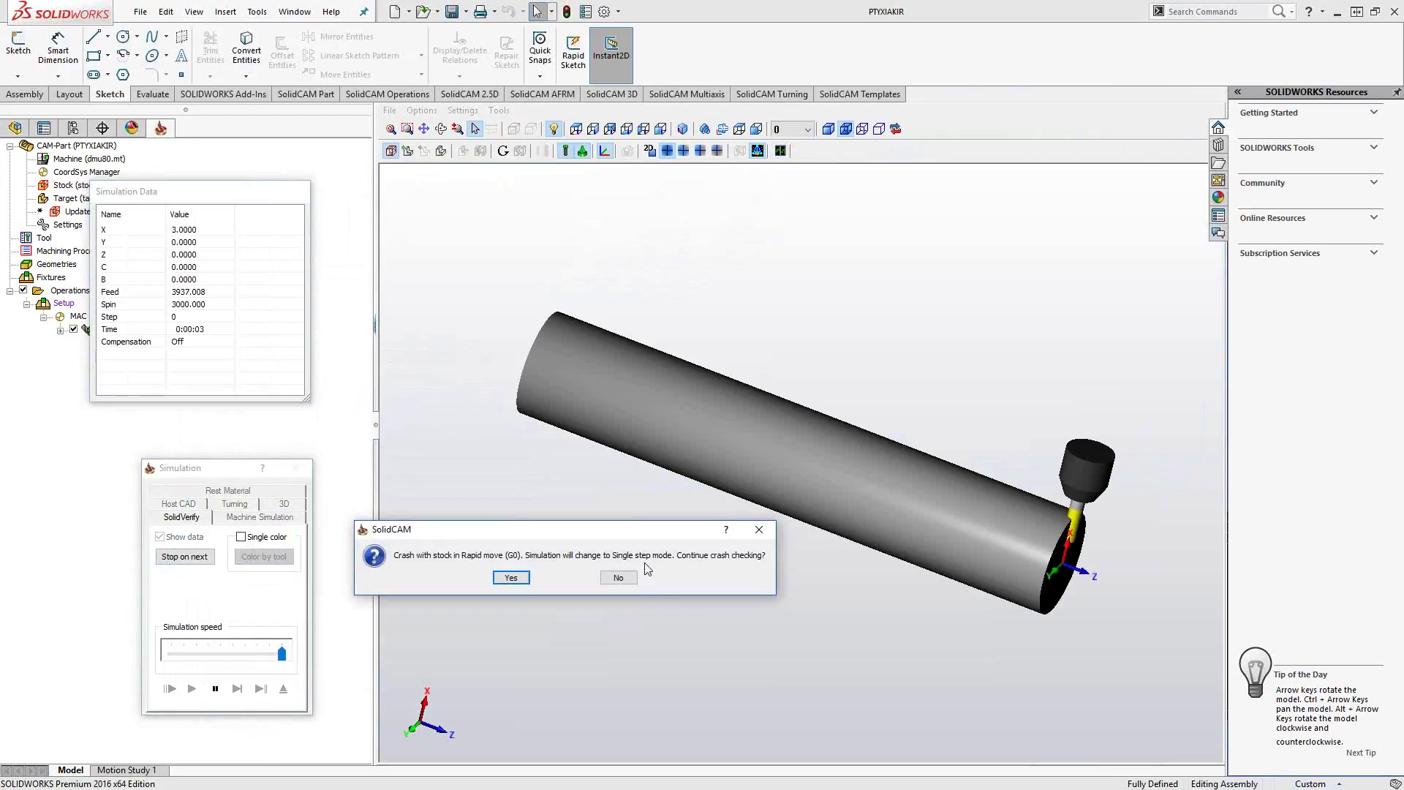
left_click(619, 577)
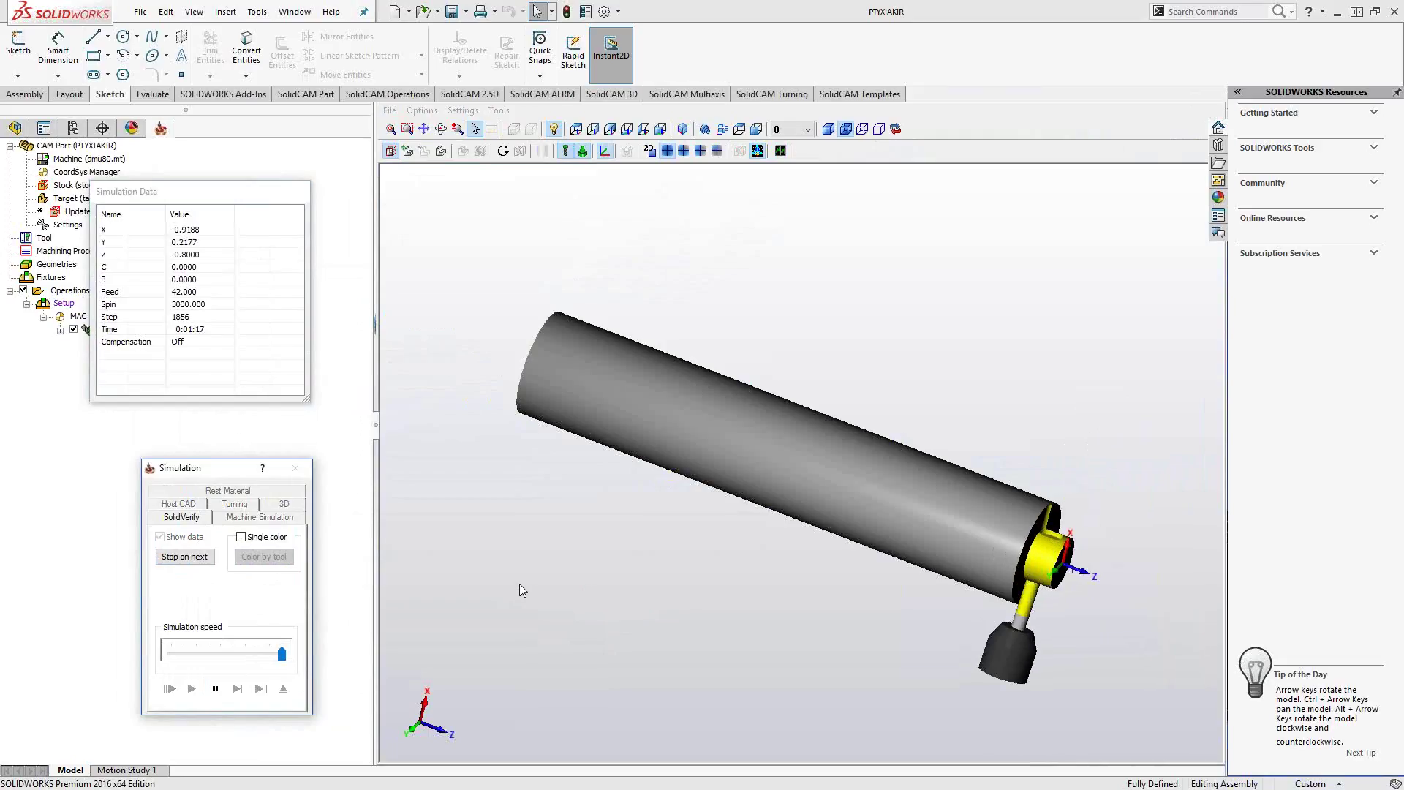
middle_click_drag(941, 544, 934, 550)
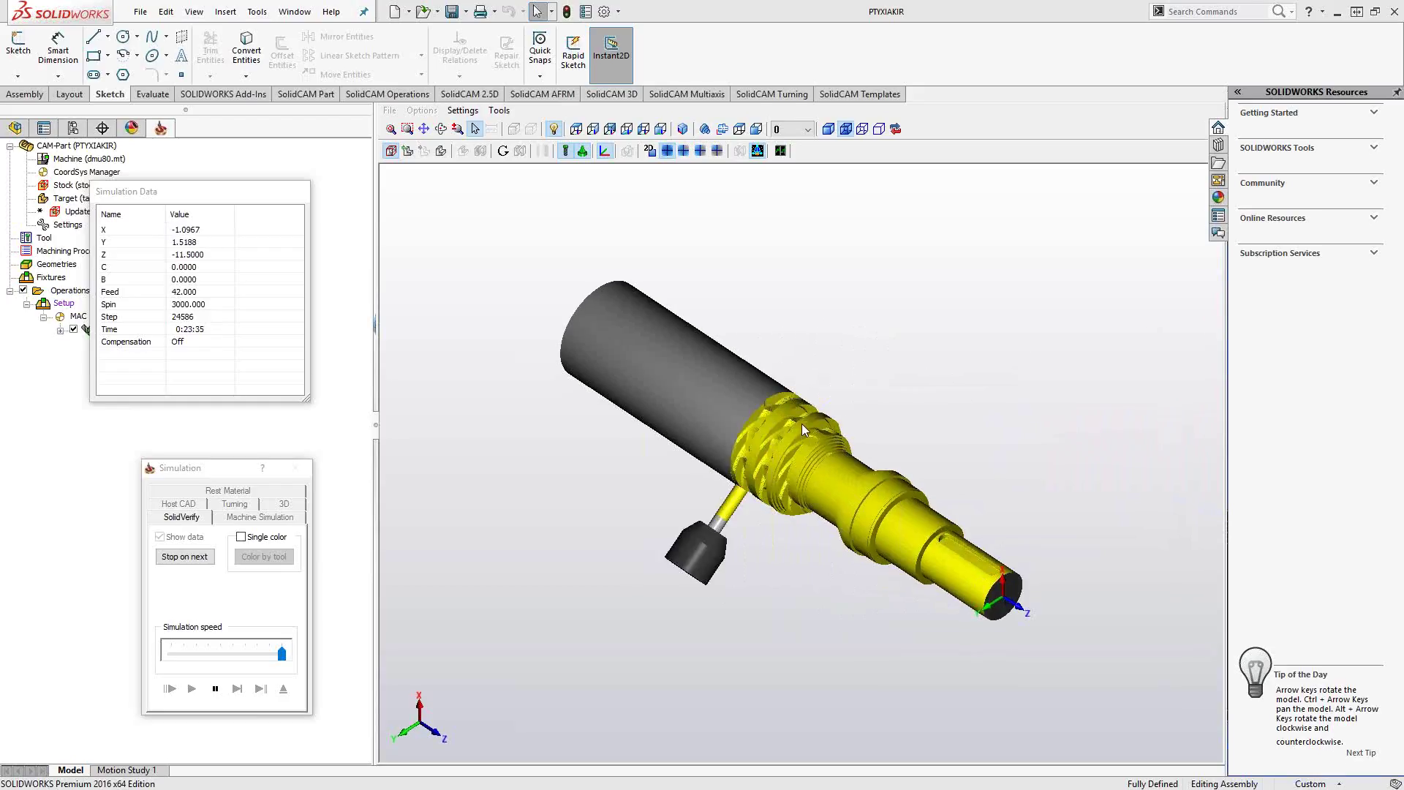
scroll(802, 424, "up", 2)
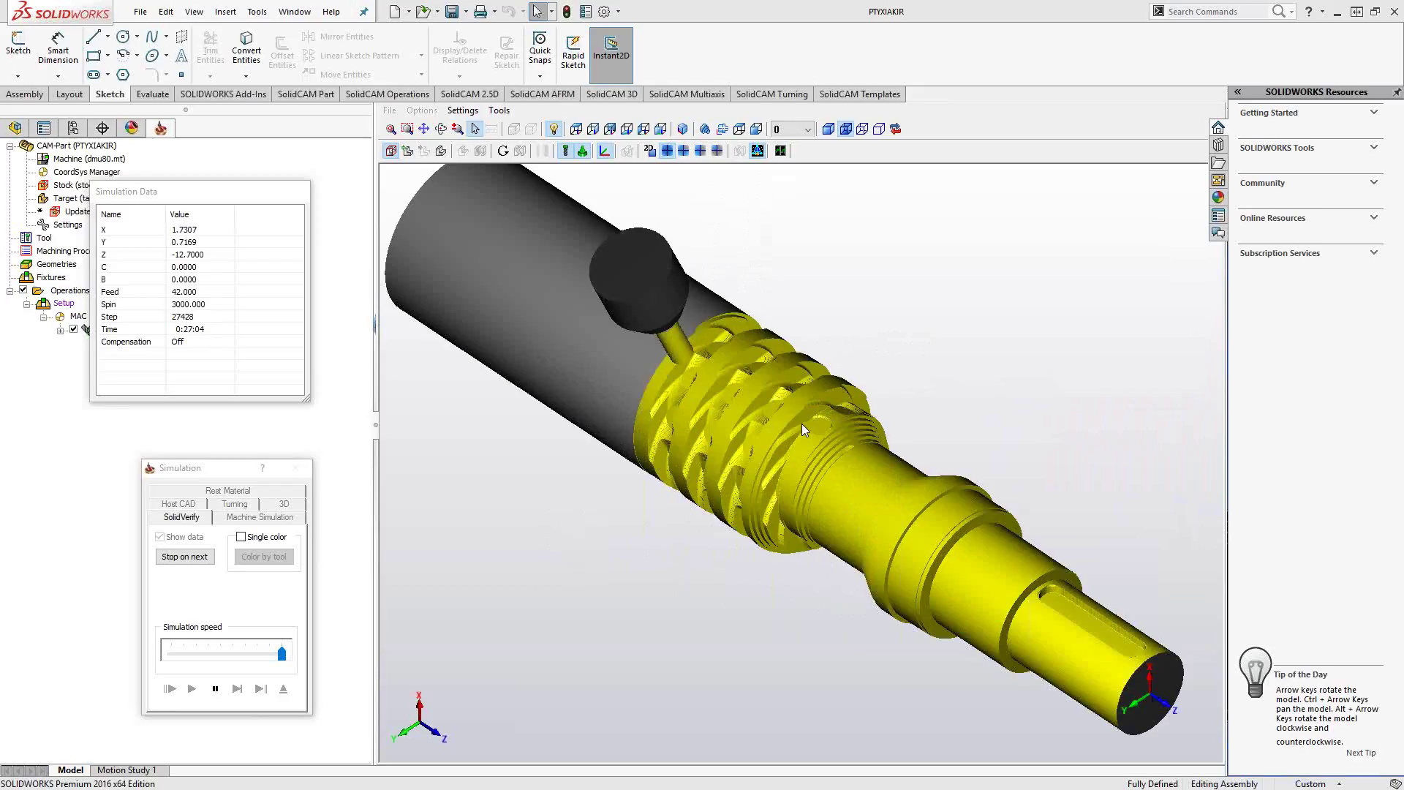
Stop and exit the running simulation, then close the operation settings.
left_click(215, 689)
left_click(285, 690)
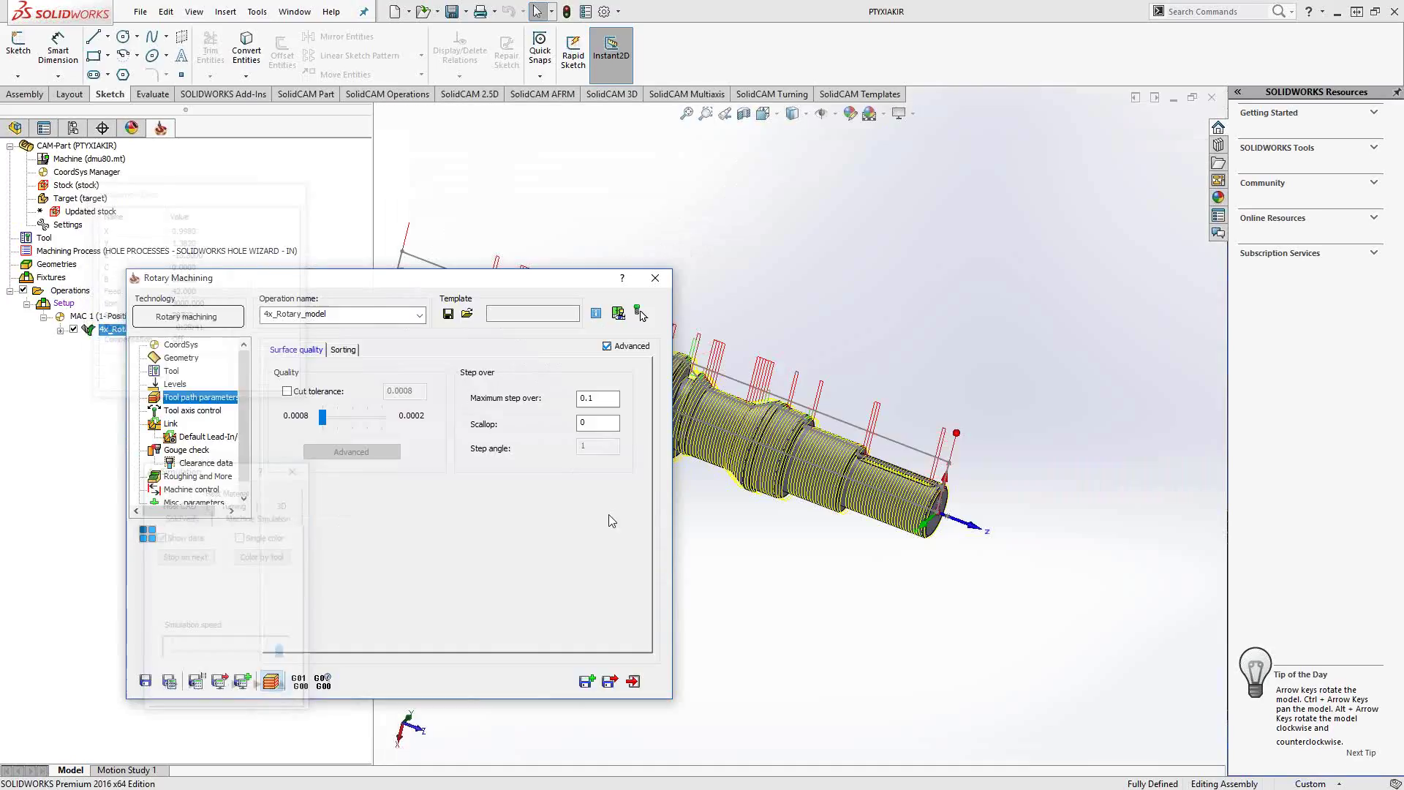
left_click(633, 681)
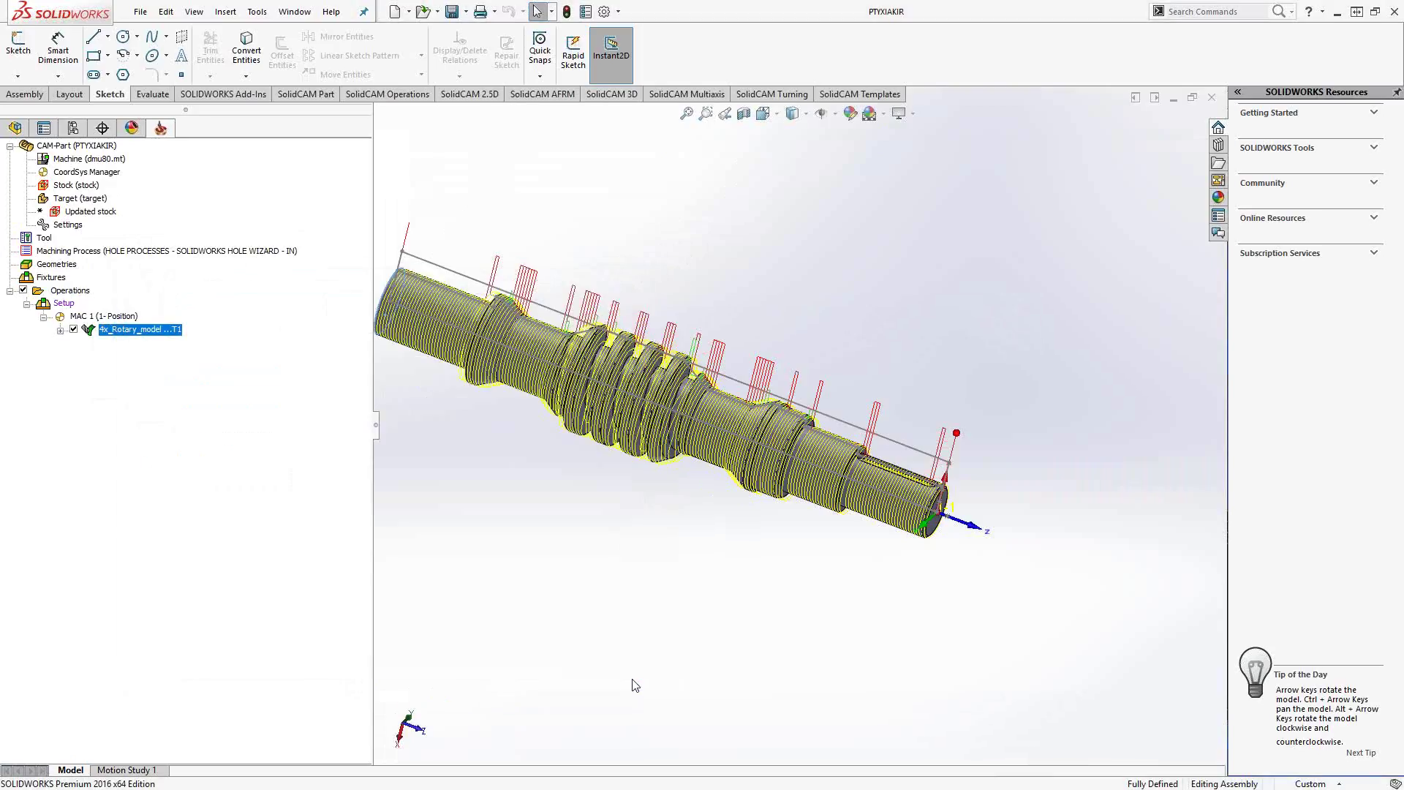
Close the screw impeller CAM-Part, open the recent PISTON.prz, and inspect the triangular rotor.
right_click(59, 150)
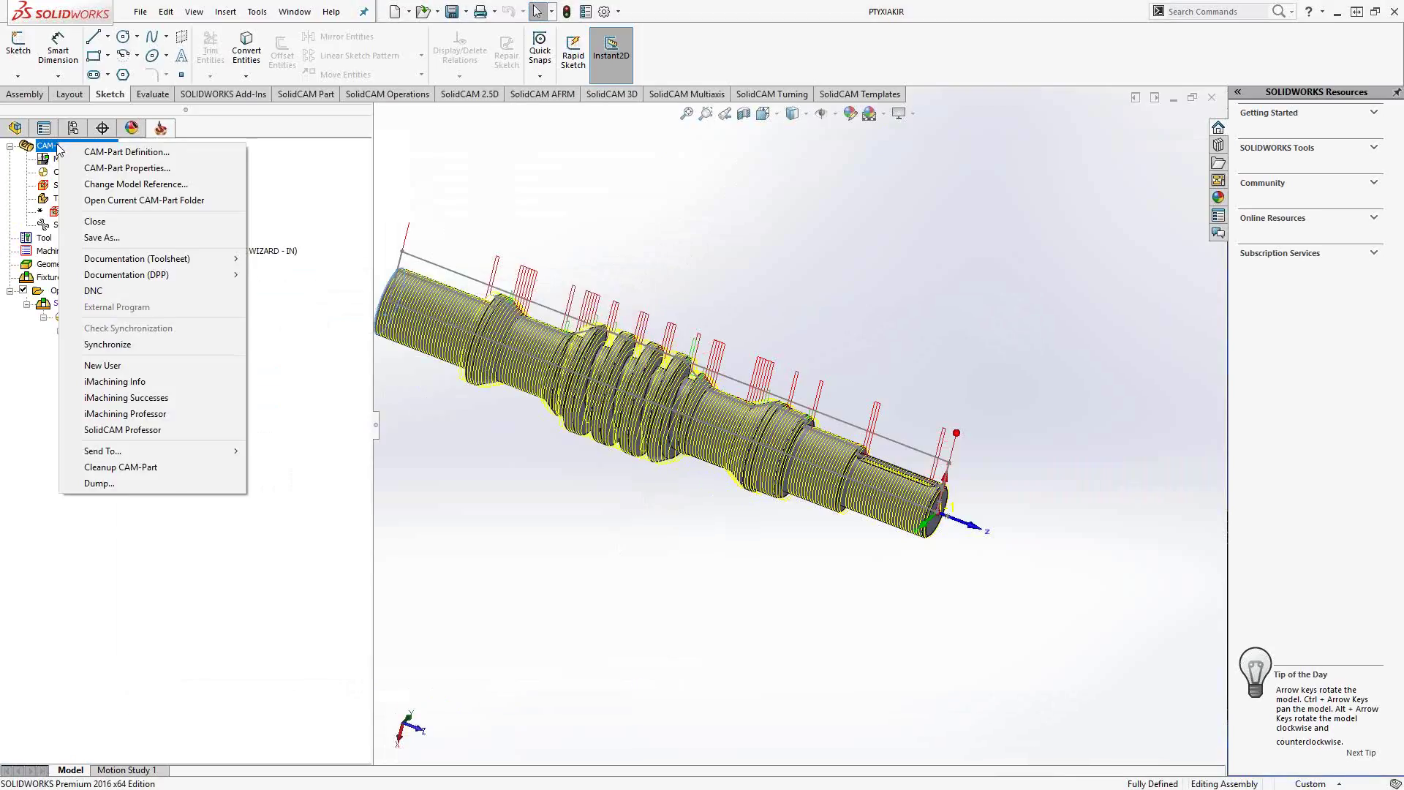
left_click(106, 222)
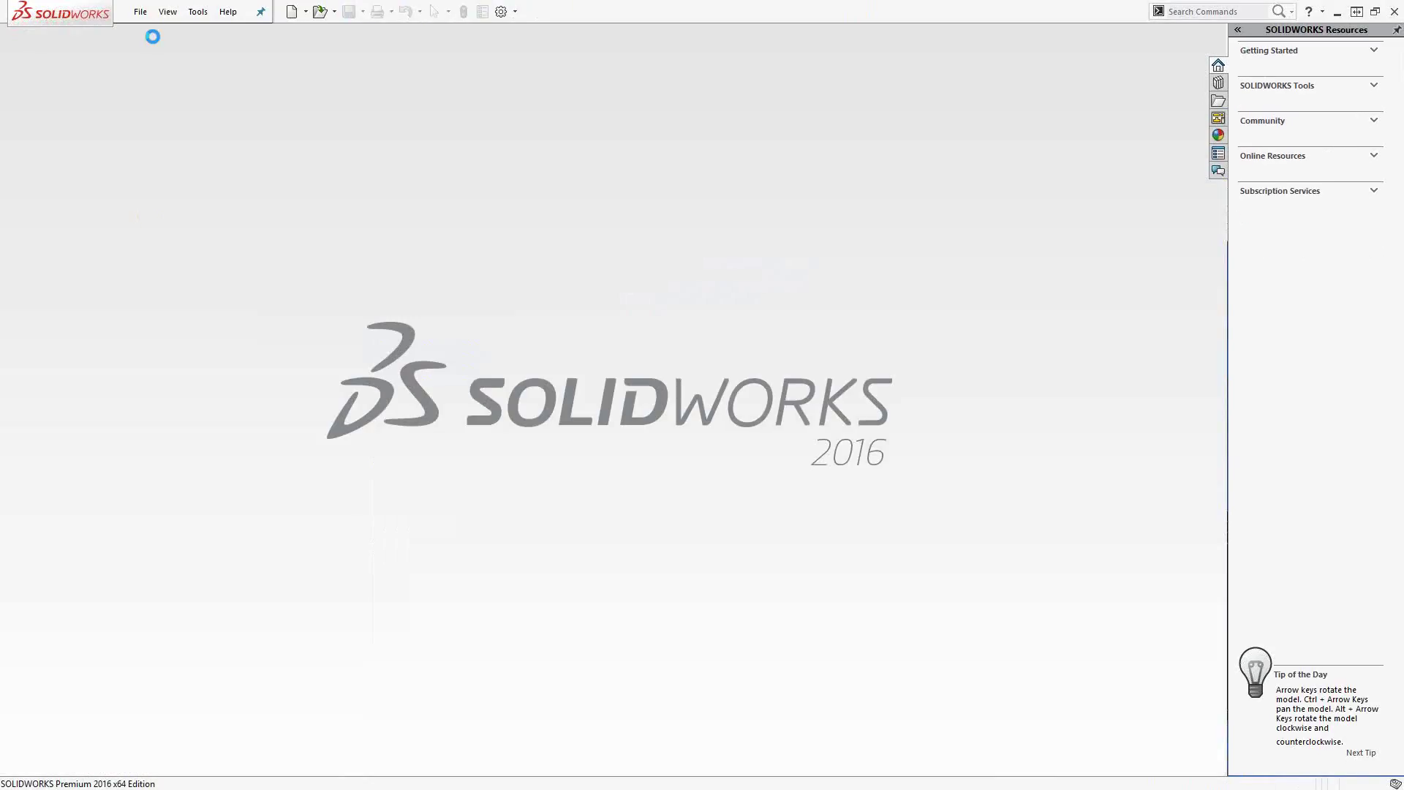
left_click(197, 12)
mouse_move(244, 69)
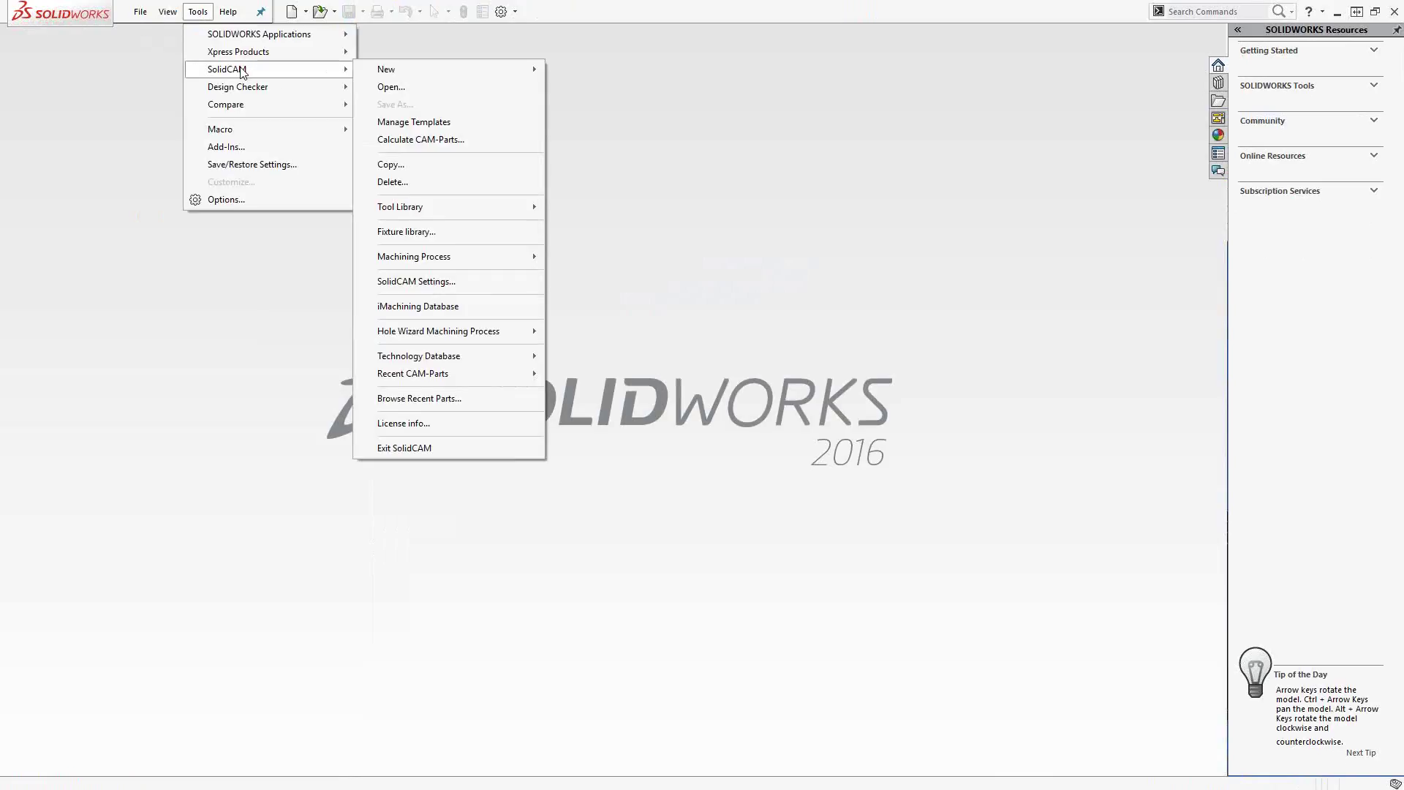
mouse_move(463, 374)
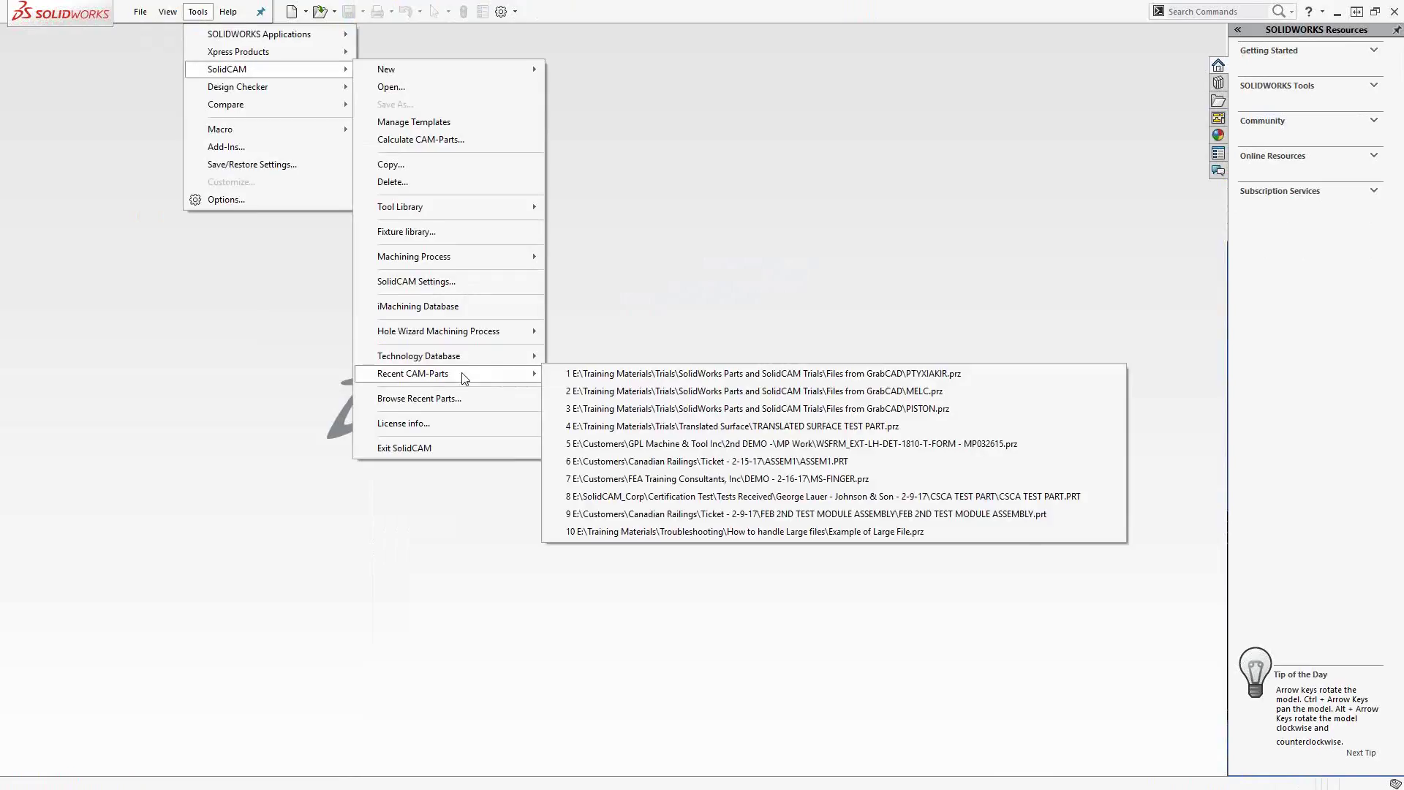
left_click(784, 409)
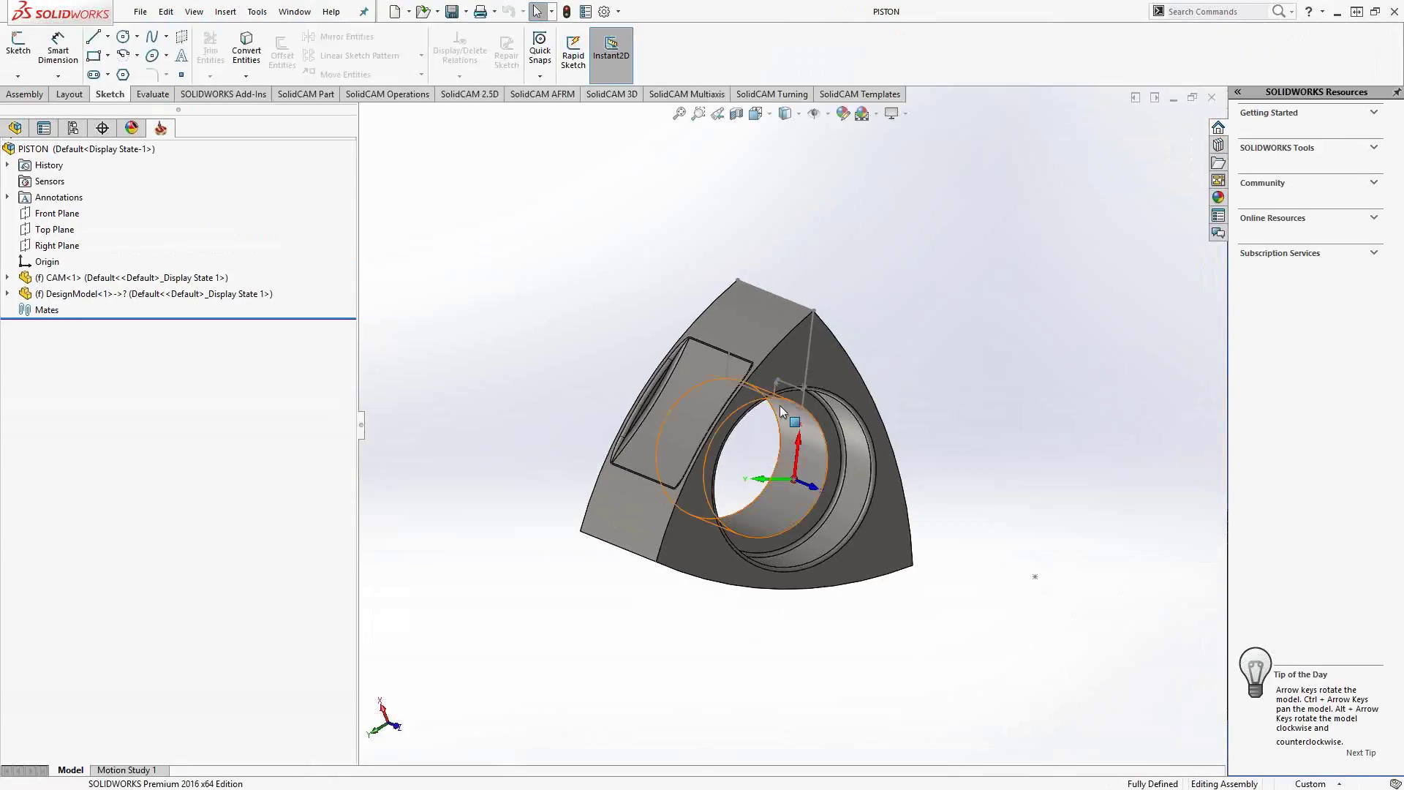
middle_click_drag(606, 372, 595, 407)
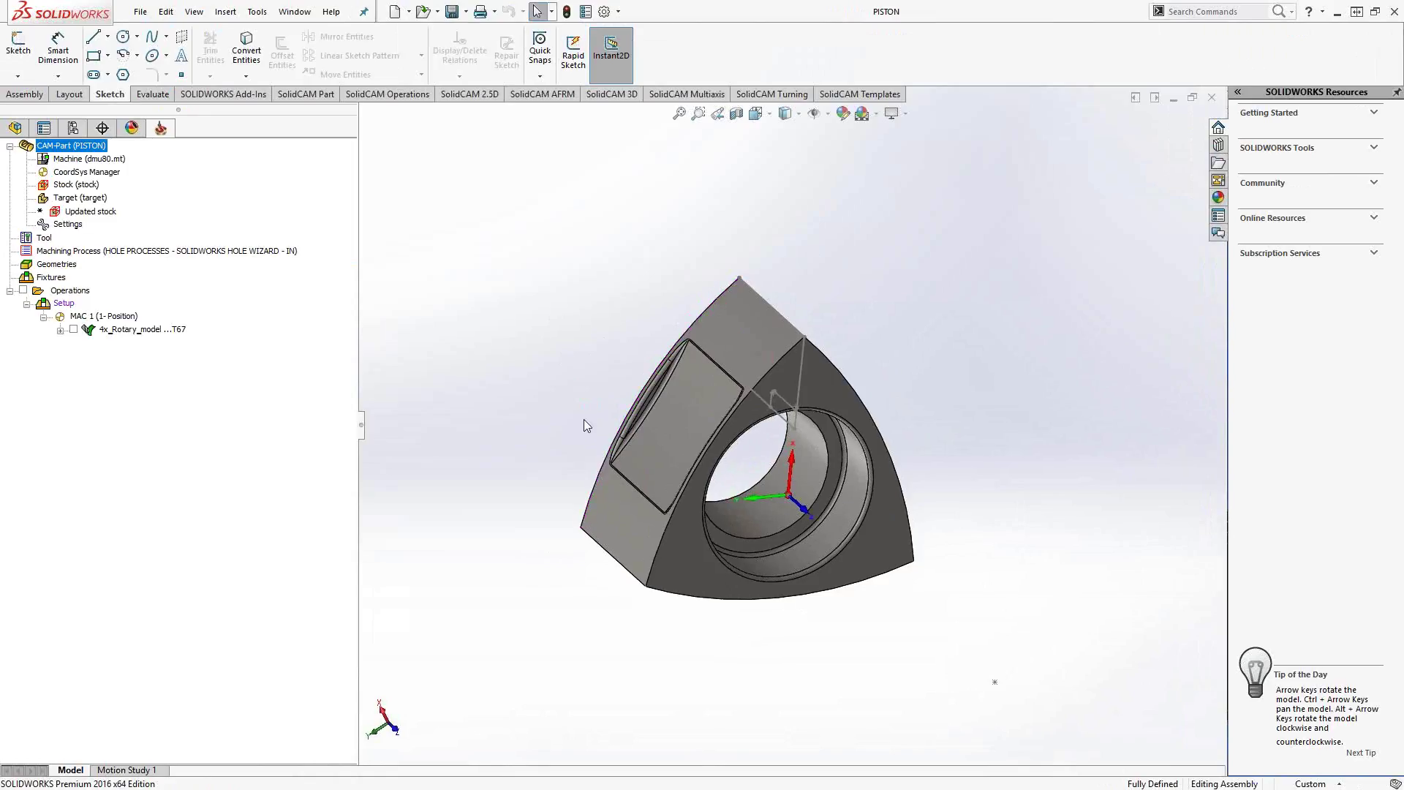
mouse_move(641, 459)
middle_mouse_down()
mouse_move(590, 411)
mouse_move(637, 482)
middle_mouse_up()
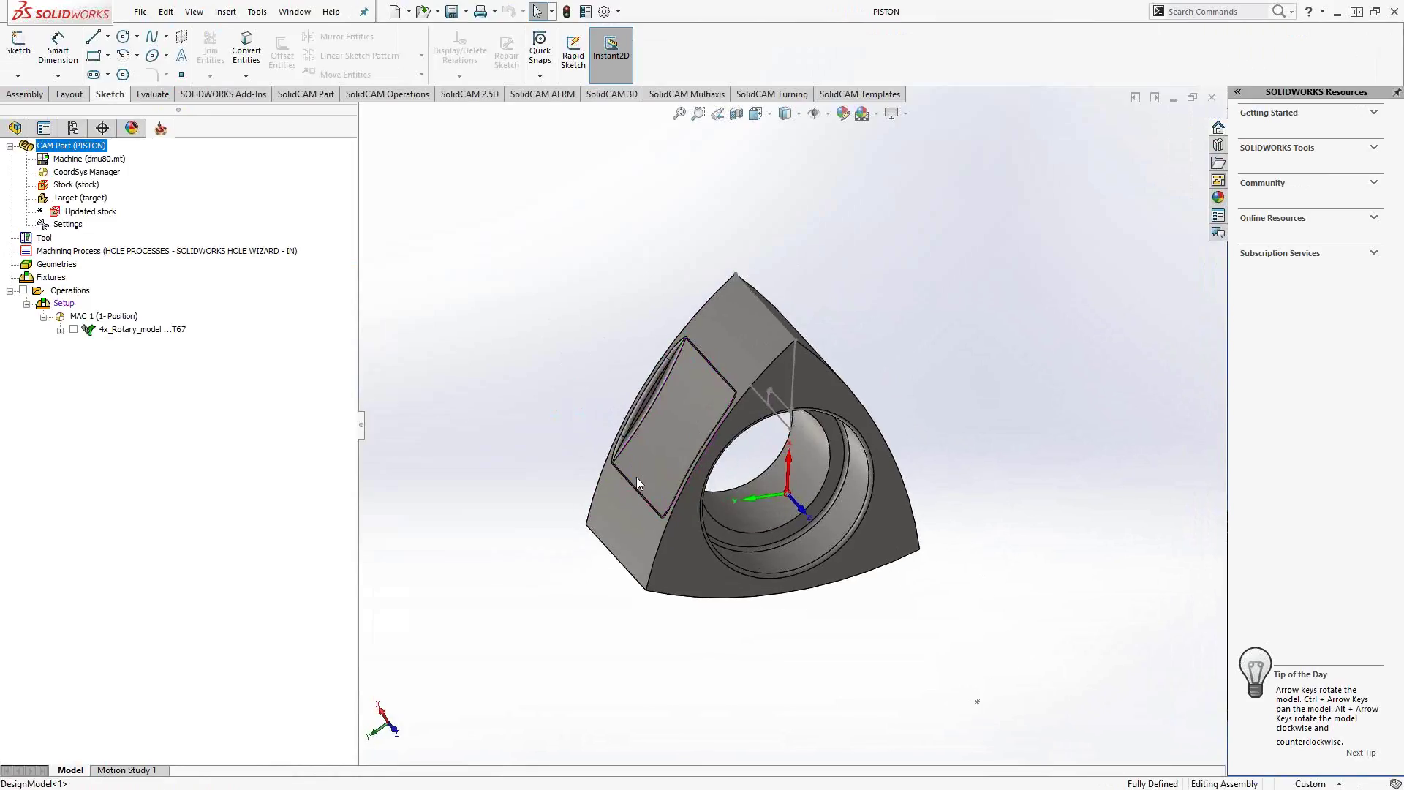
Open the piston's 4x_Rotary_model operation, show its geometry, and review levels and tool path parameters (step angle 1).
left_click(110, 330)
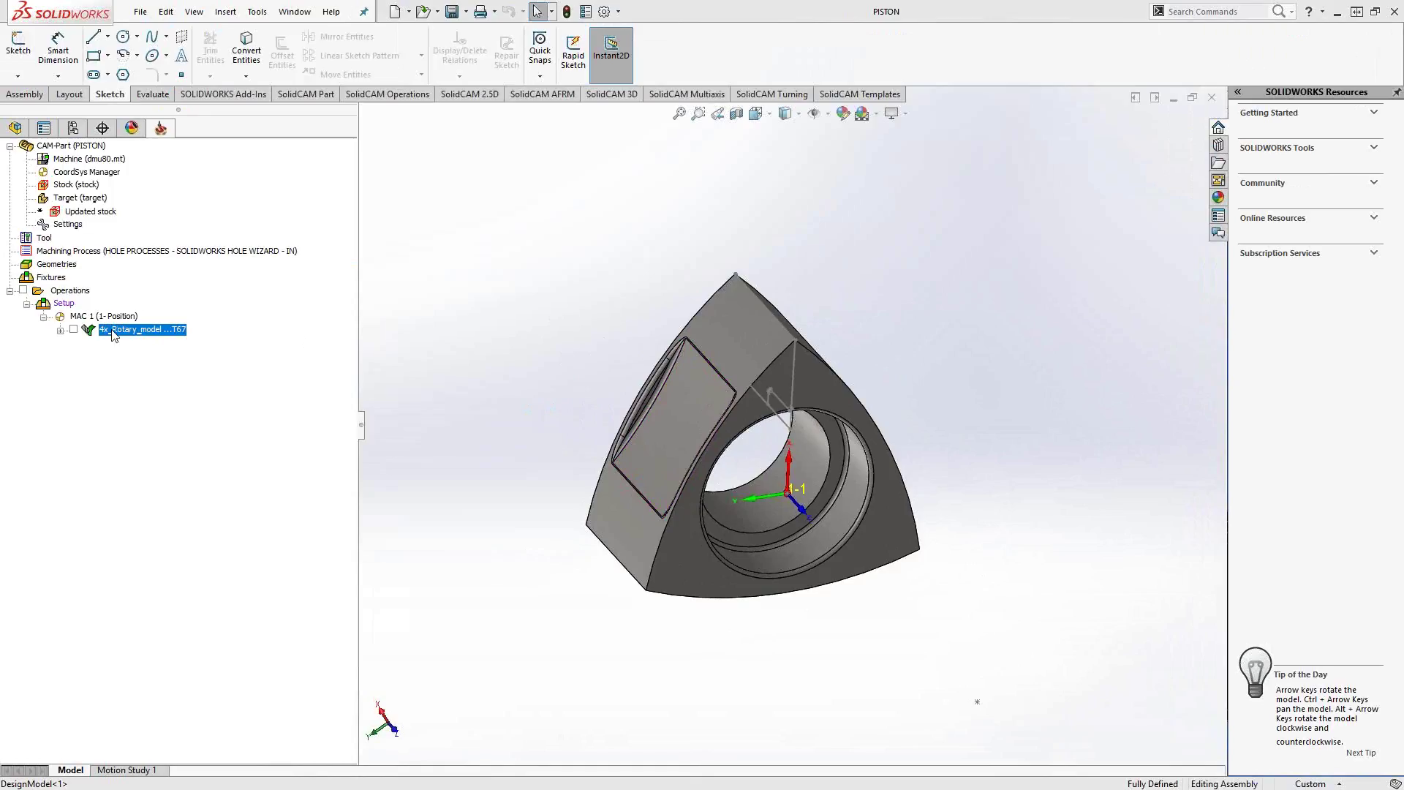
double_click(114, 331)
left_click(179, 358)
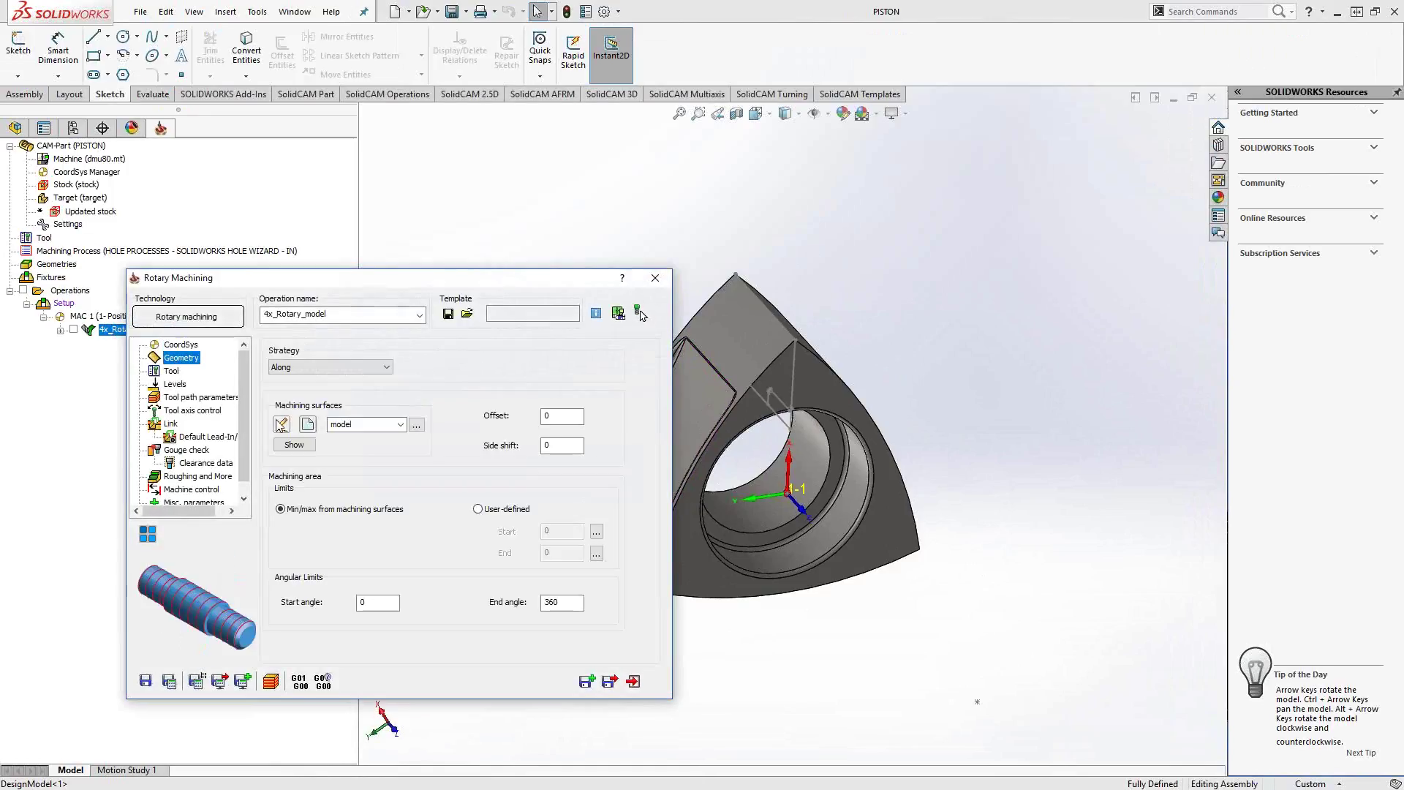
left_click(290, 445)
left_click(9, 170)
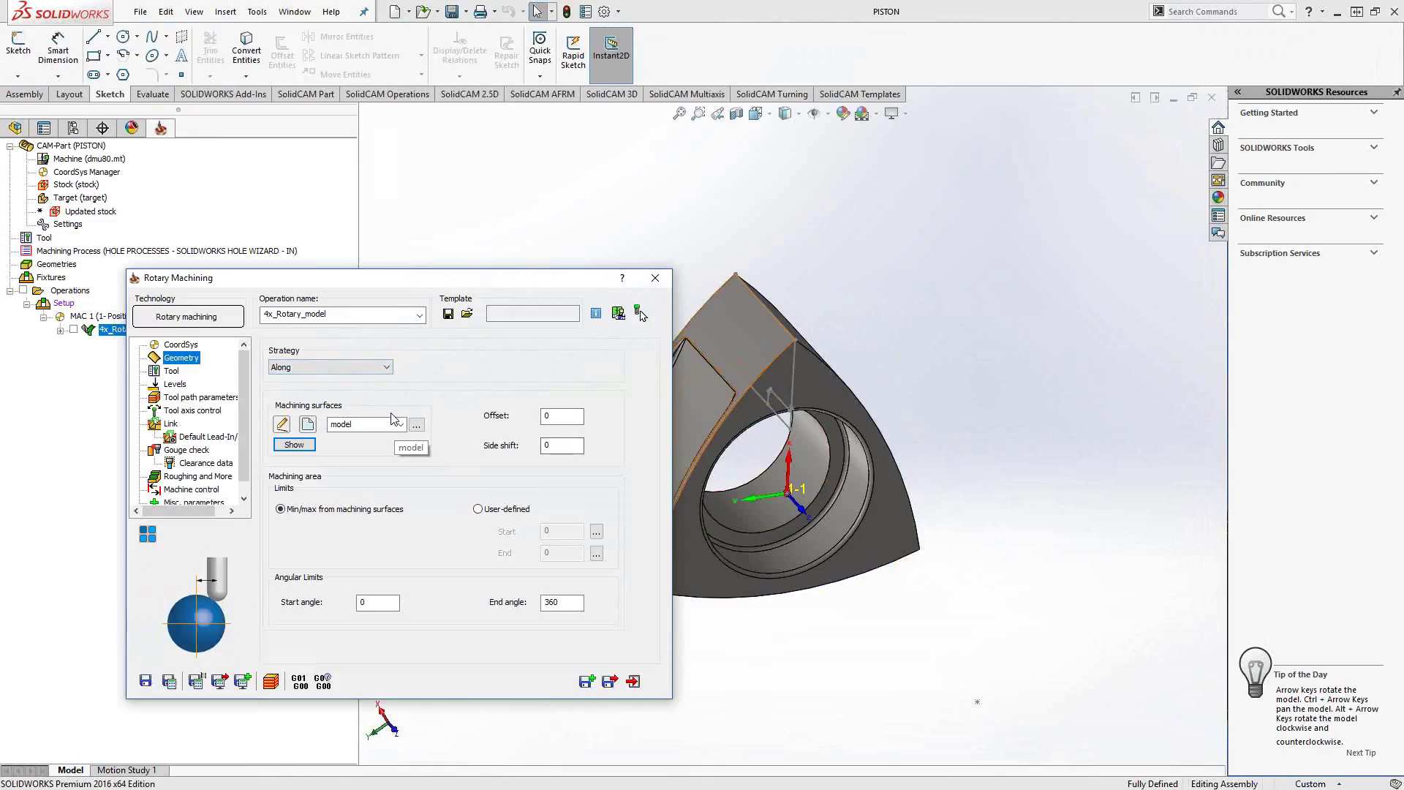
left_click(172, 384)
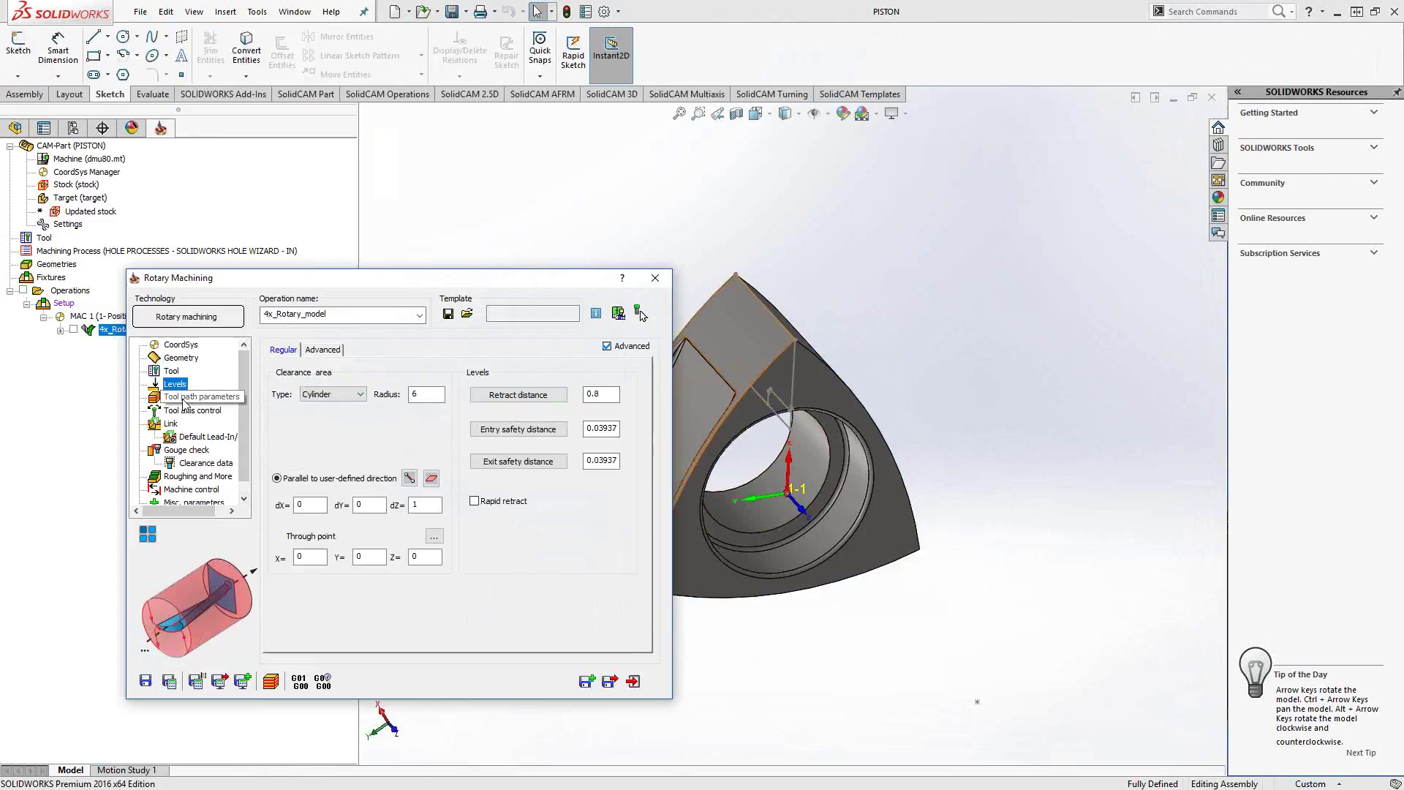
left_click(181, 400)
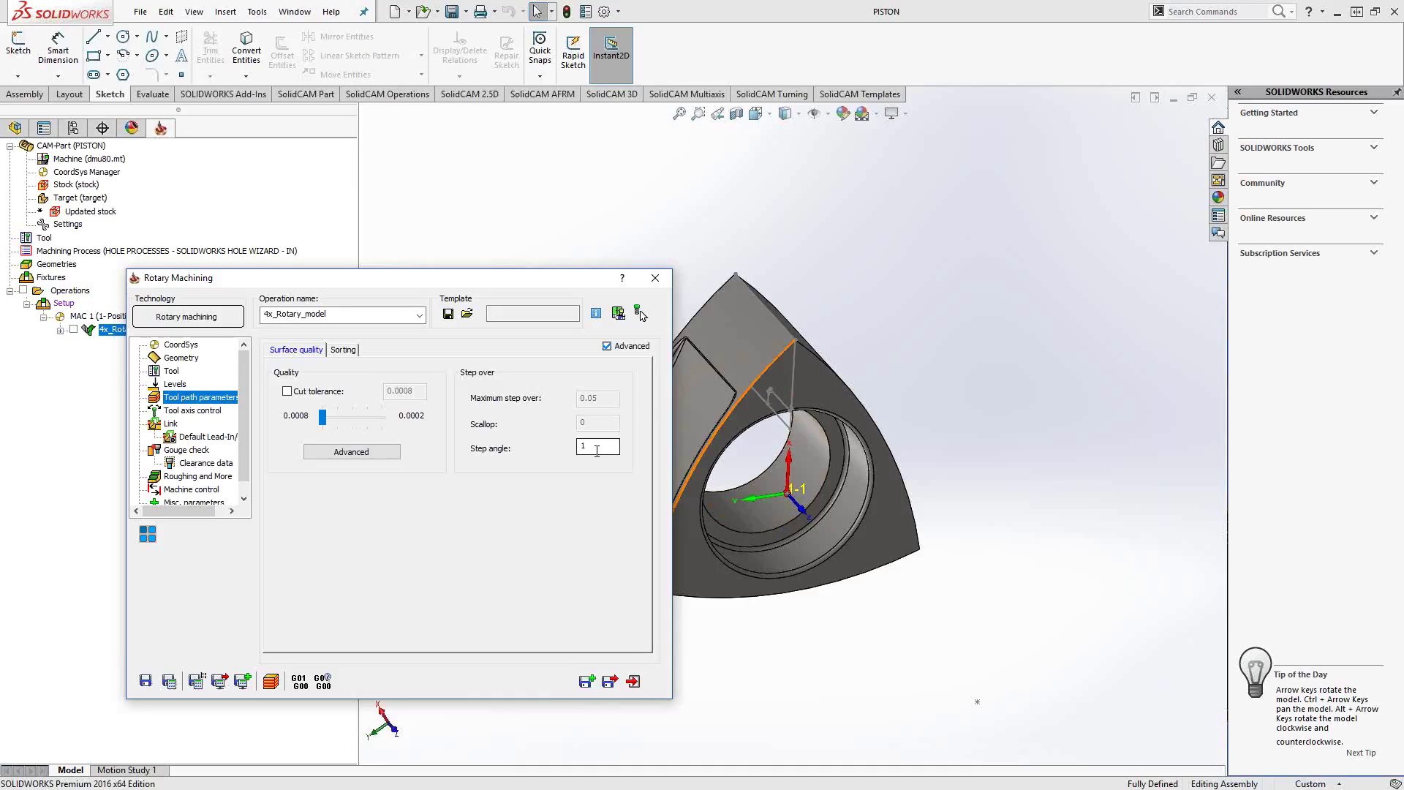
Close the Rotary Machining dialog and display the piston's rotary toolpath, inspecting it around the pocket.
left_click(656, 278)
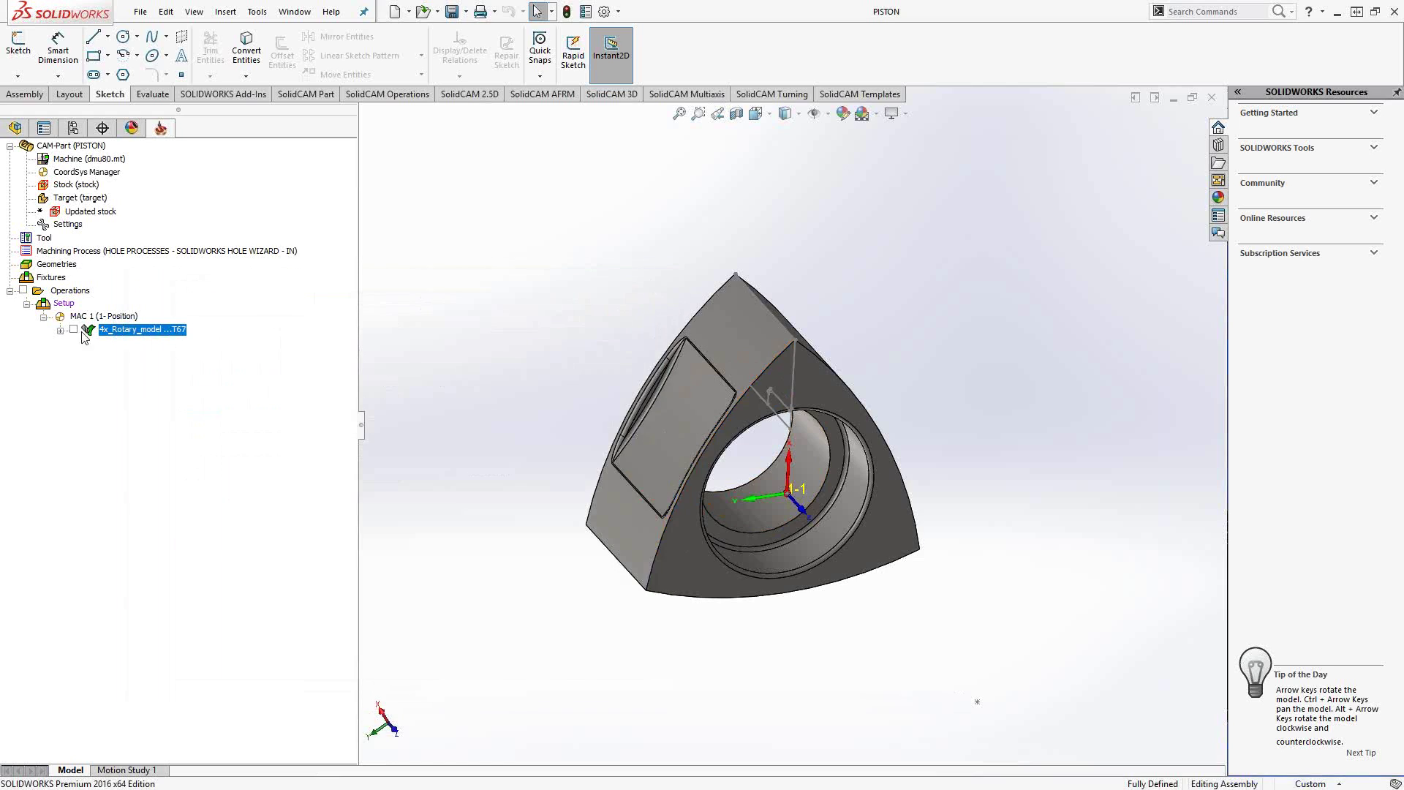
left_click(73, 330)
middle_click_drag(563, 444, 725, 356)
scroll(726, 356, "down", 5)
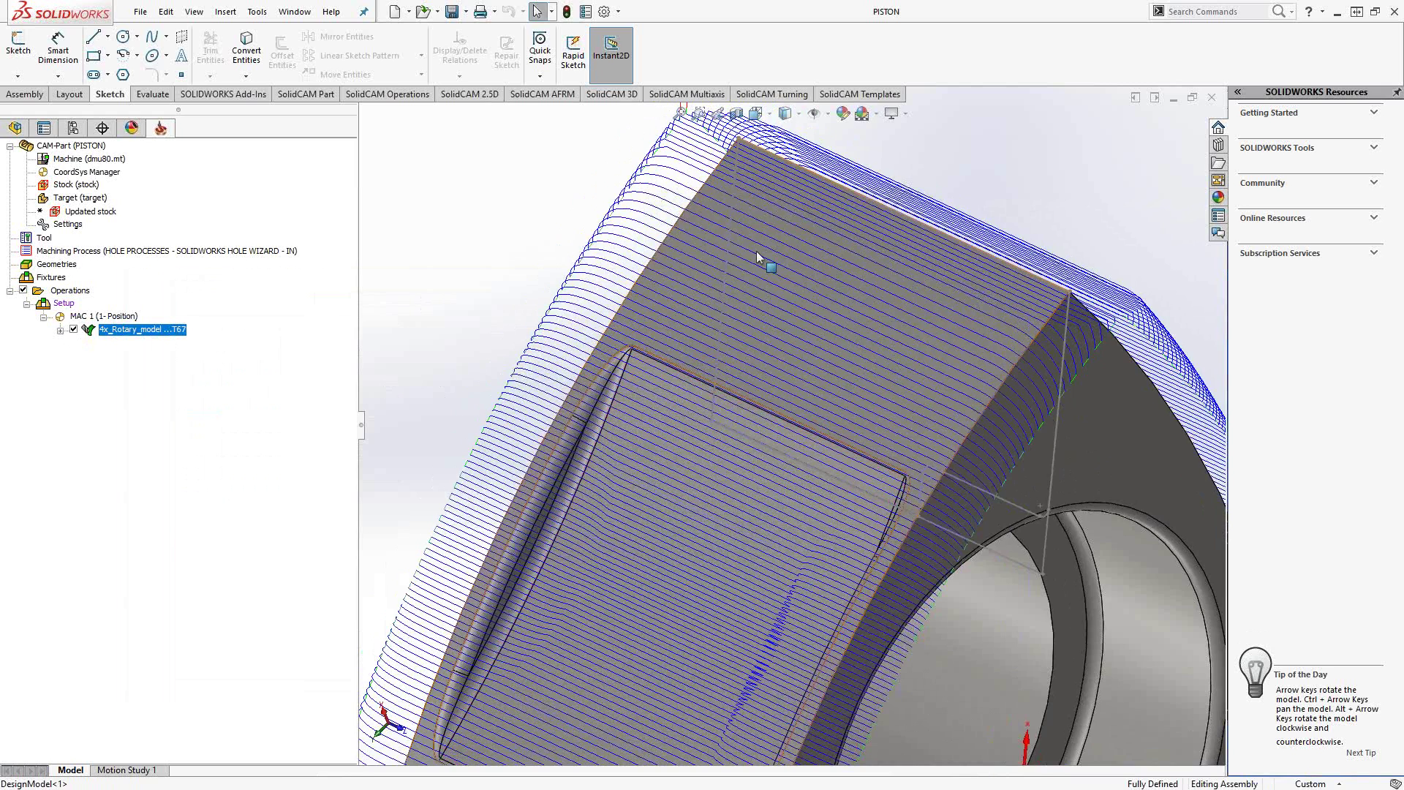
middle_click_drag(894, 299, 853, 351)
scroll(845, 329, "up", 5)
scroll(775, 493, "down", 5)
mouse_move(775, 493)
middle_mouse_down()
mouse_move(785, 468)
mouse_move(733, 518)
mouse_move(796, 507)
middle_mouse_up()
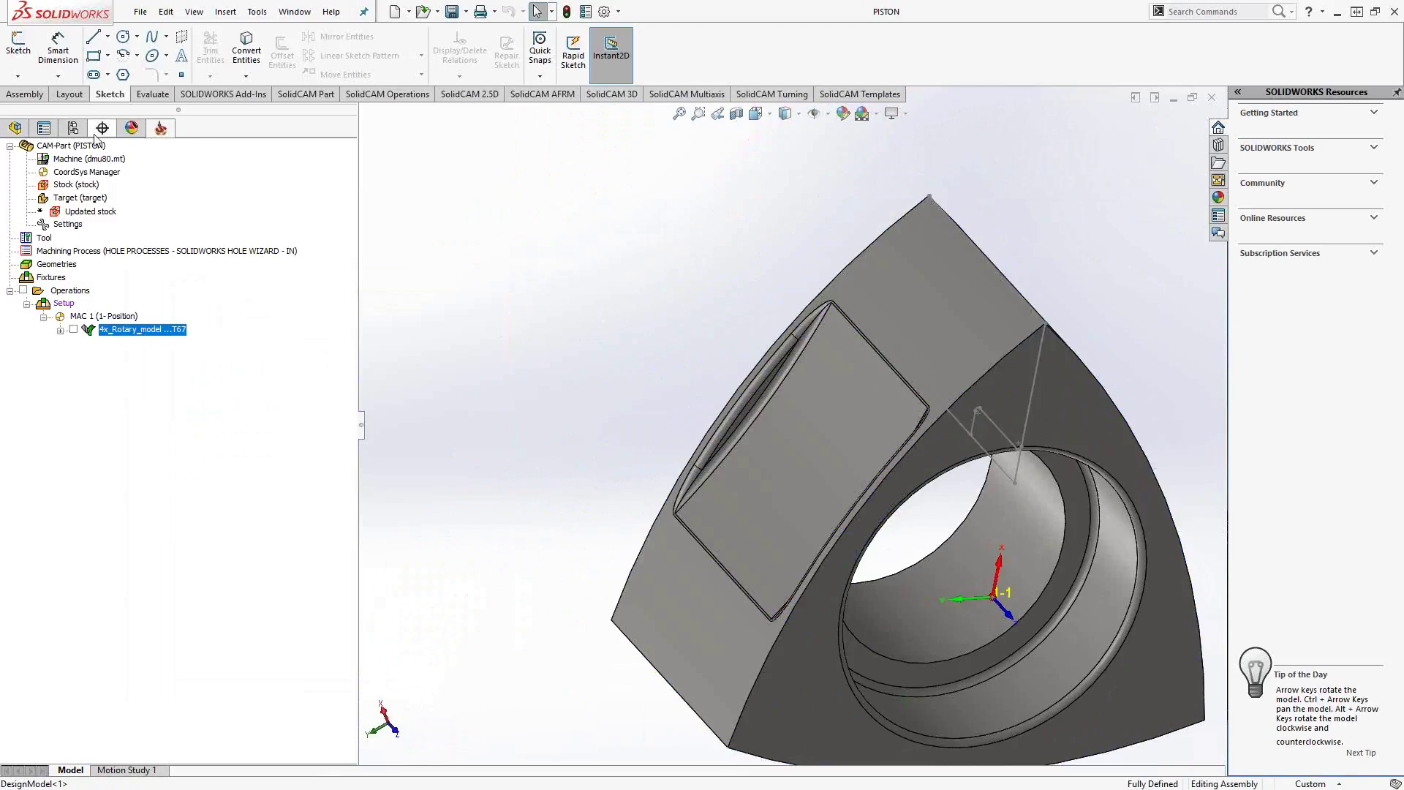
Close the piston CAM-Part and reopen the recent MELC.prz screw impeller.
right_click(66, 146)
left_click(101, 221)
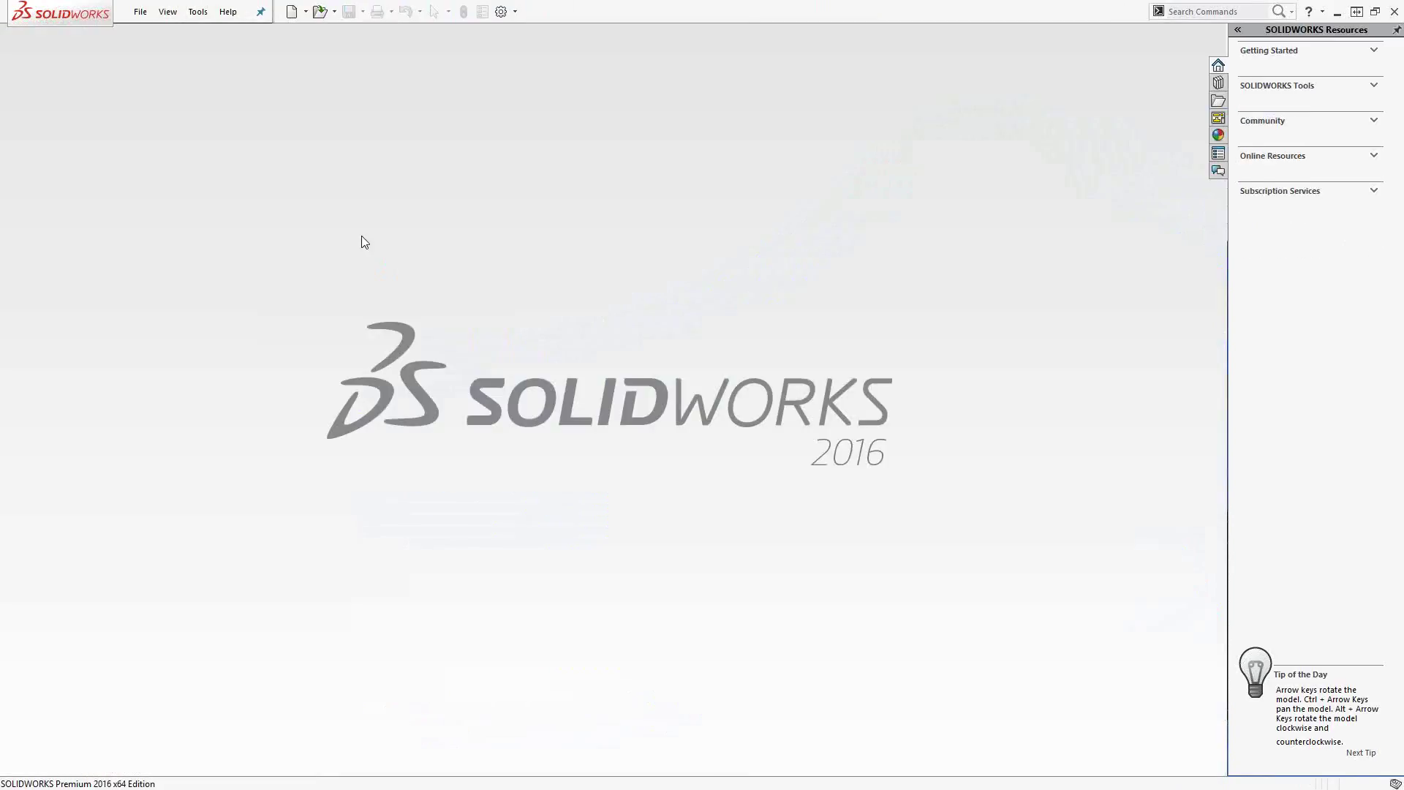
left_click(197, 11)
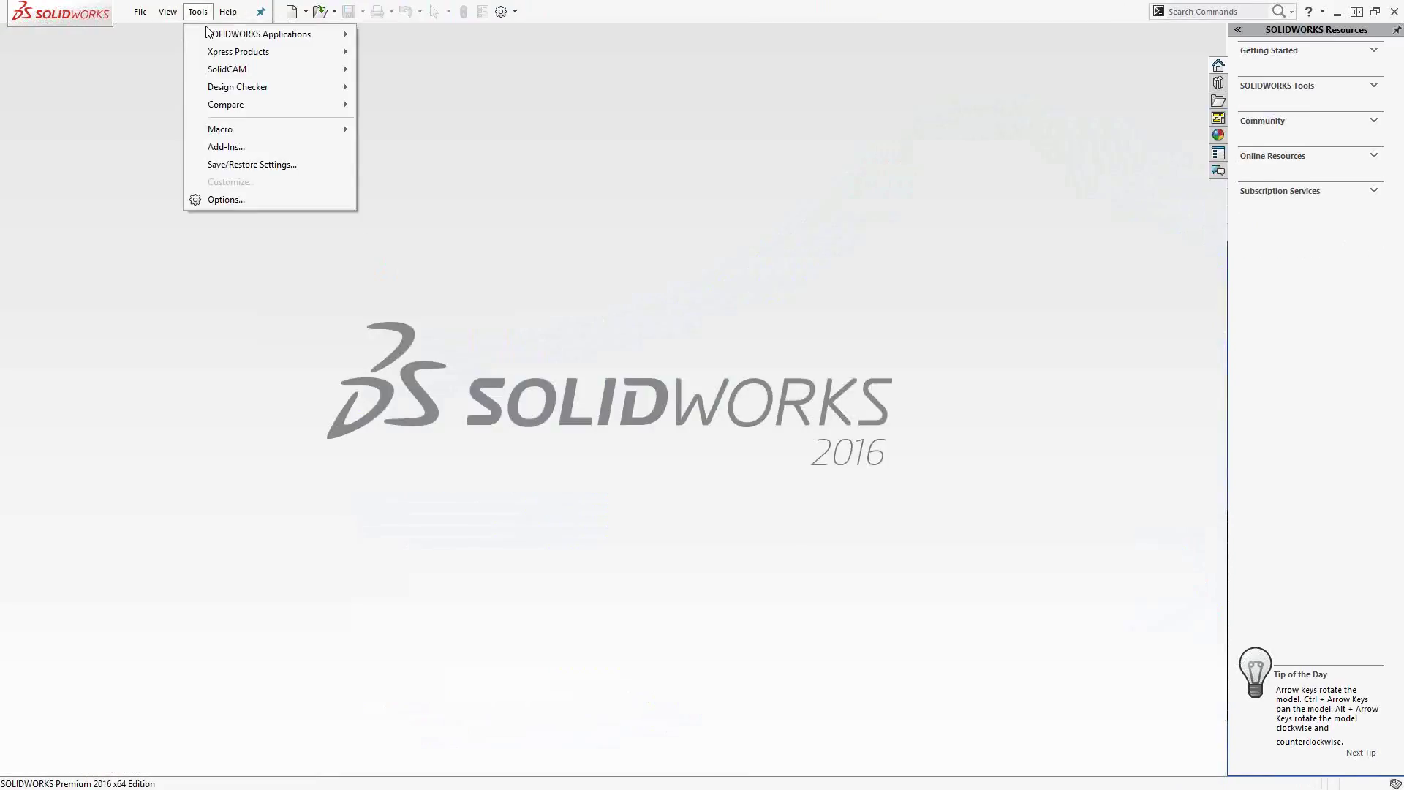
mouse_move(245, 69)
mouse_move(461, 373)
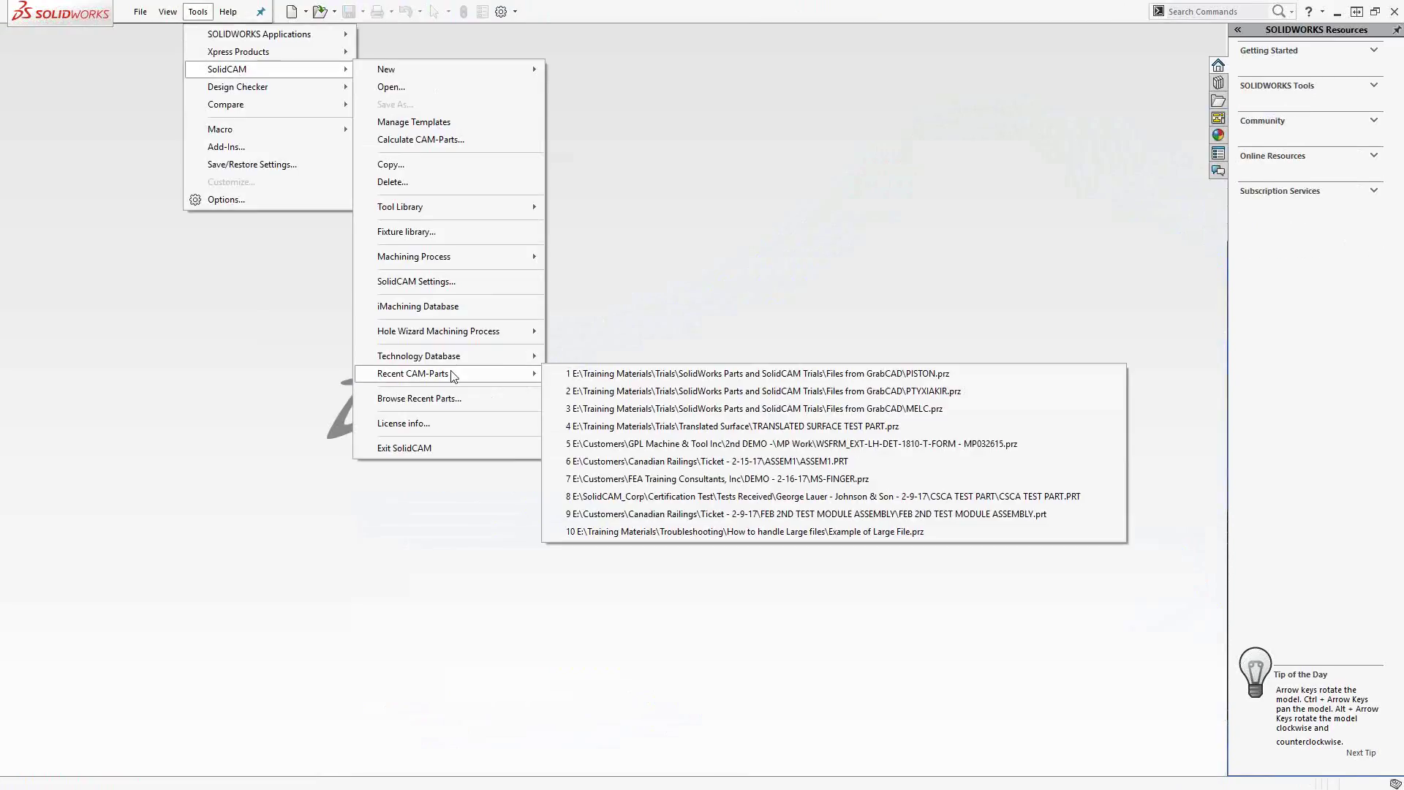
left_click(650, 408)
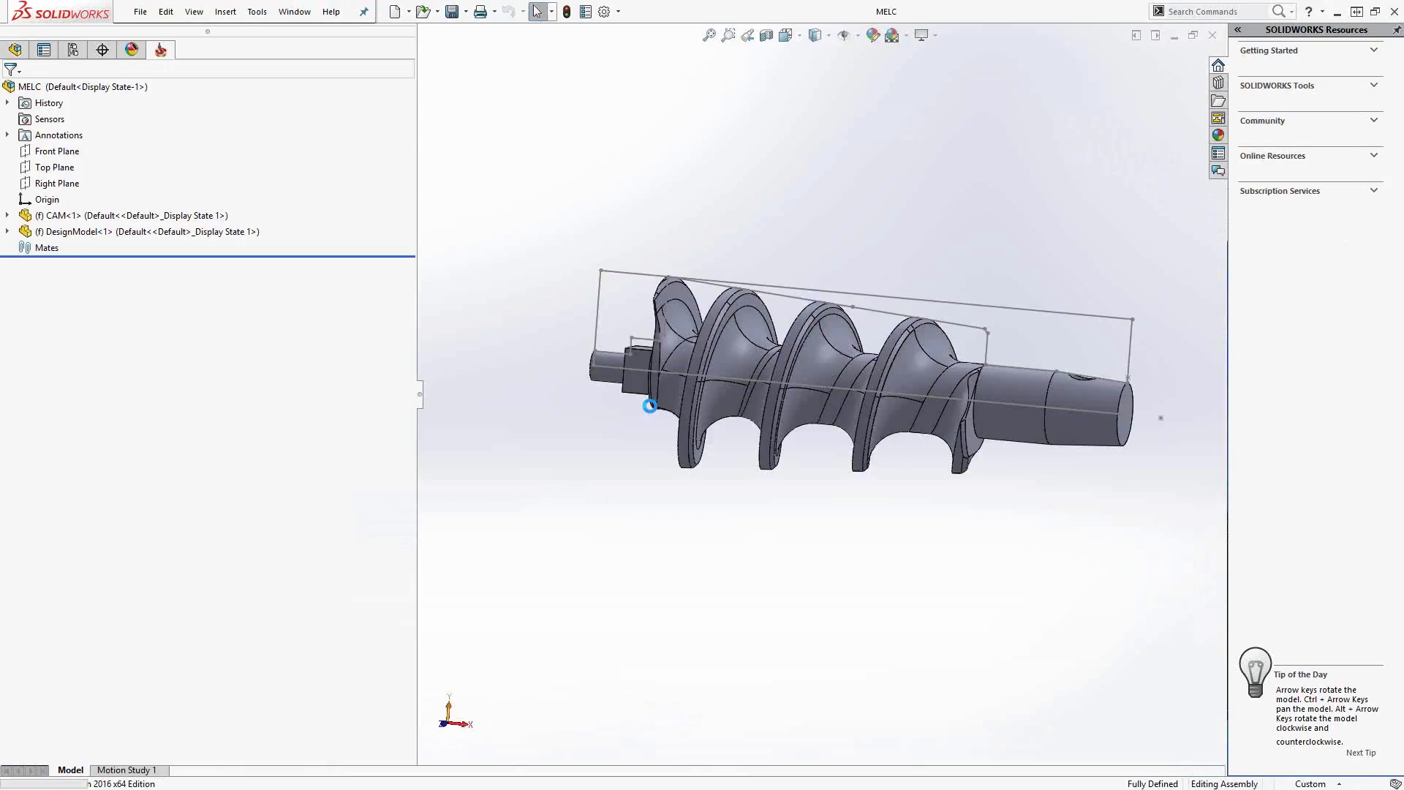
middle_click_drag(812, 395, 615, 302)
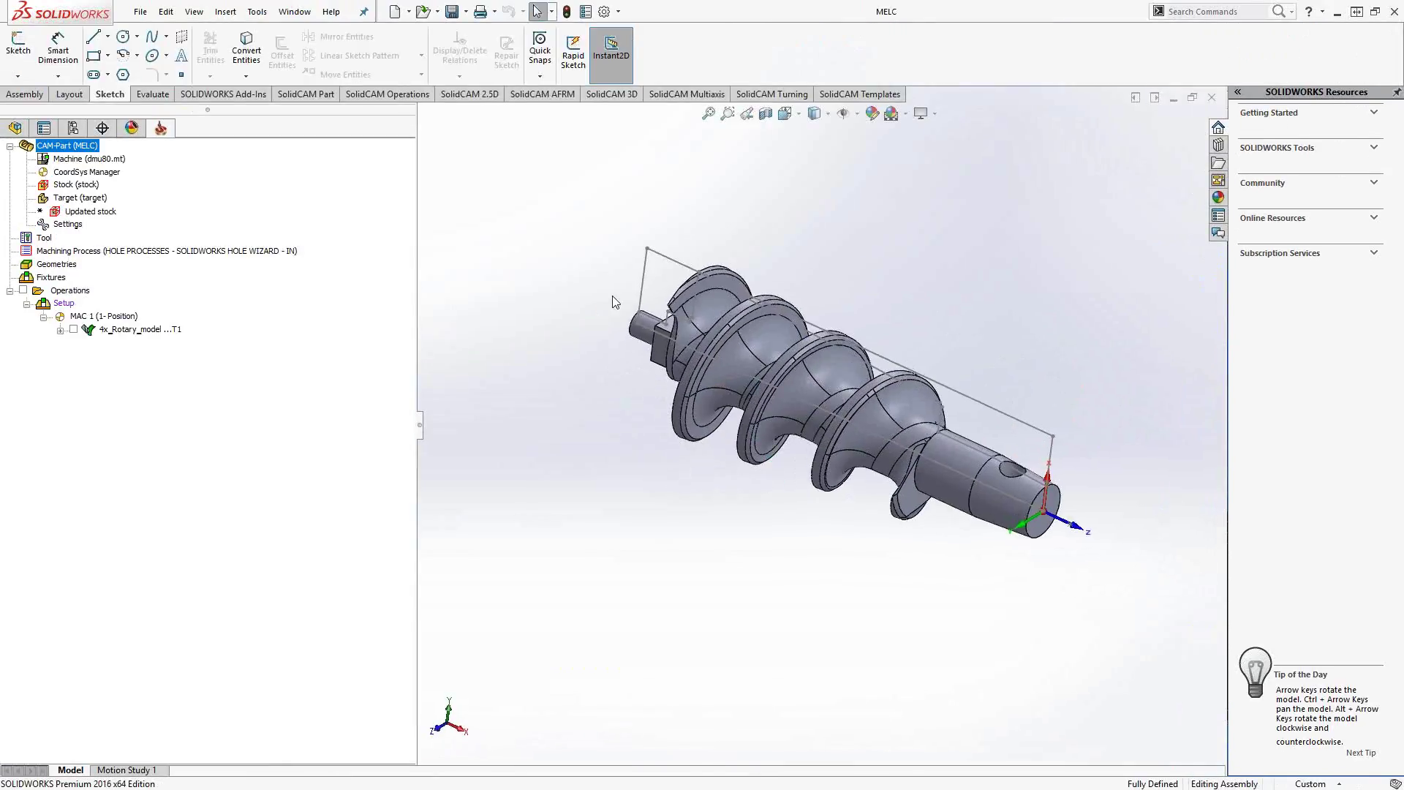
Start a Machine Simulation of the 4x_Rotary_model operation.
right_click(145, 331)
left_click(176, 342)
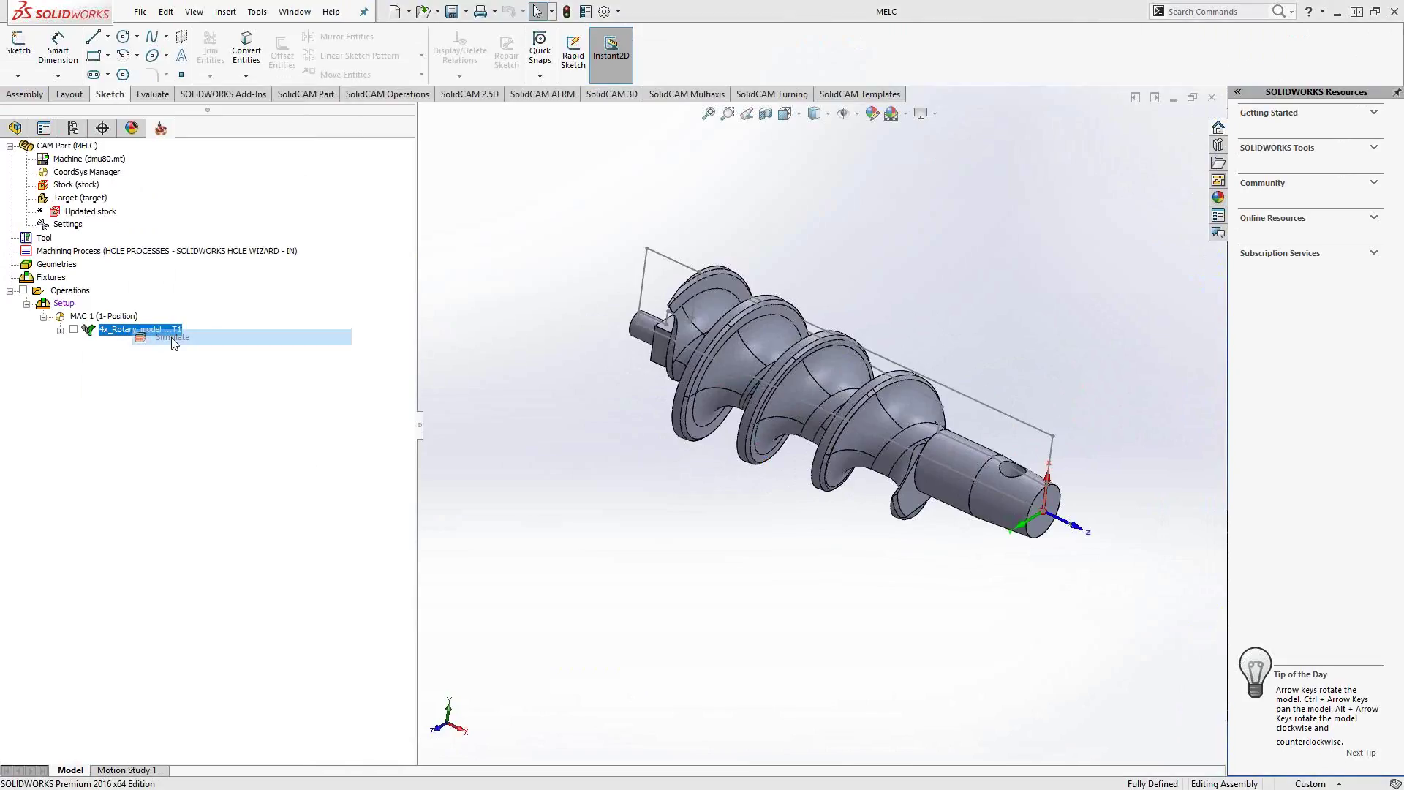
left_click(247, 504)
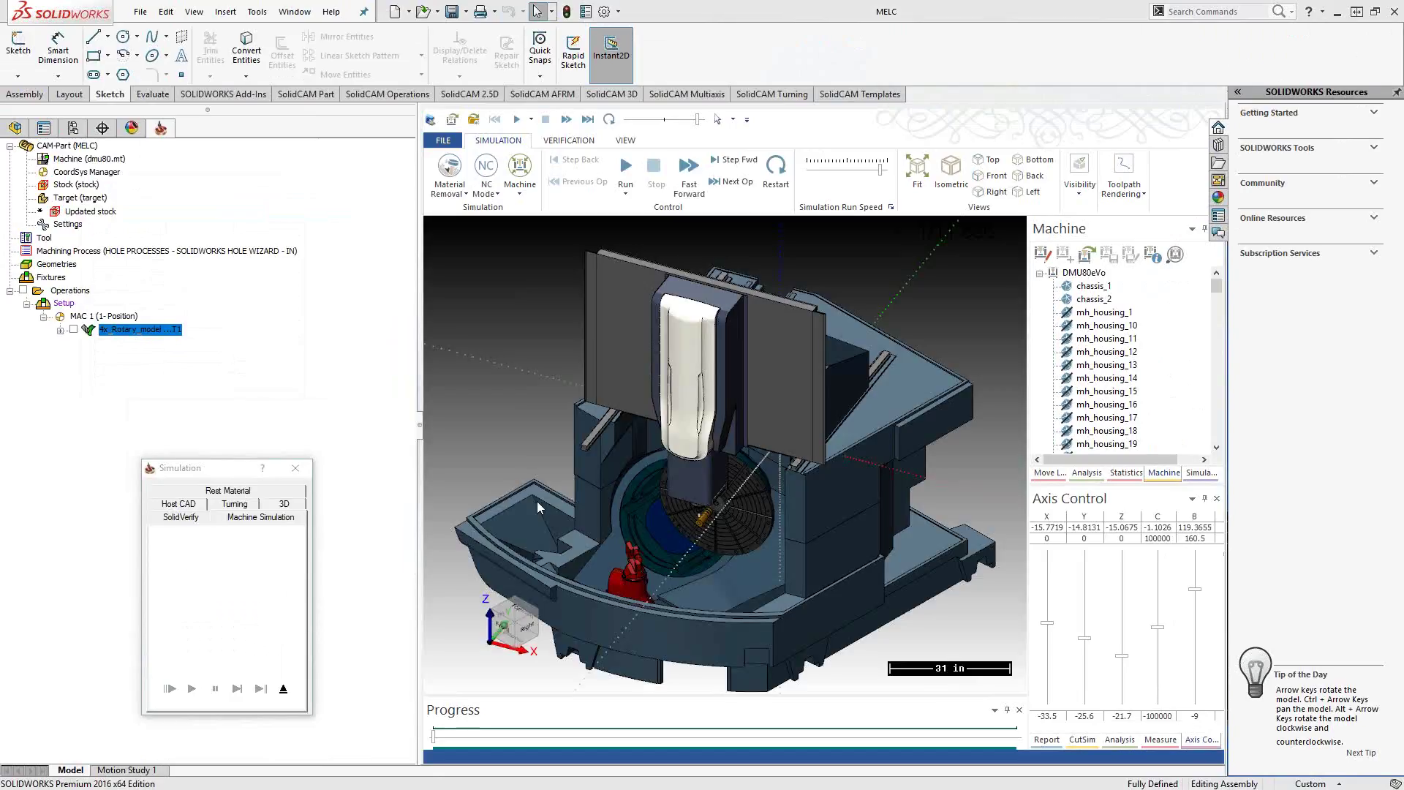
Zoom into the DMU80 rotary table and run the 4x_Rotary_model machine simulation.
scroll(684, 521, "up", 5)
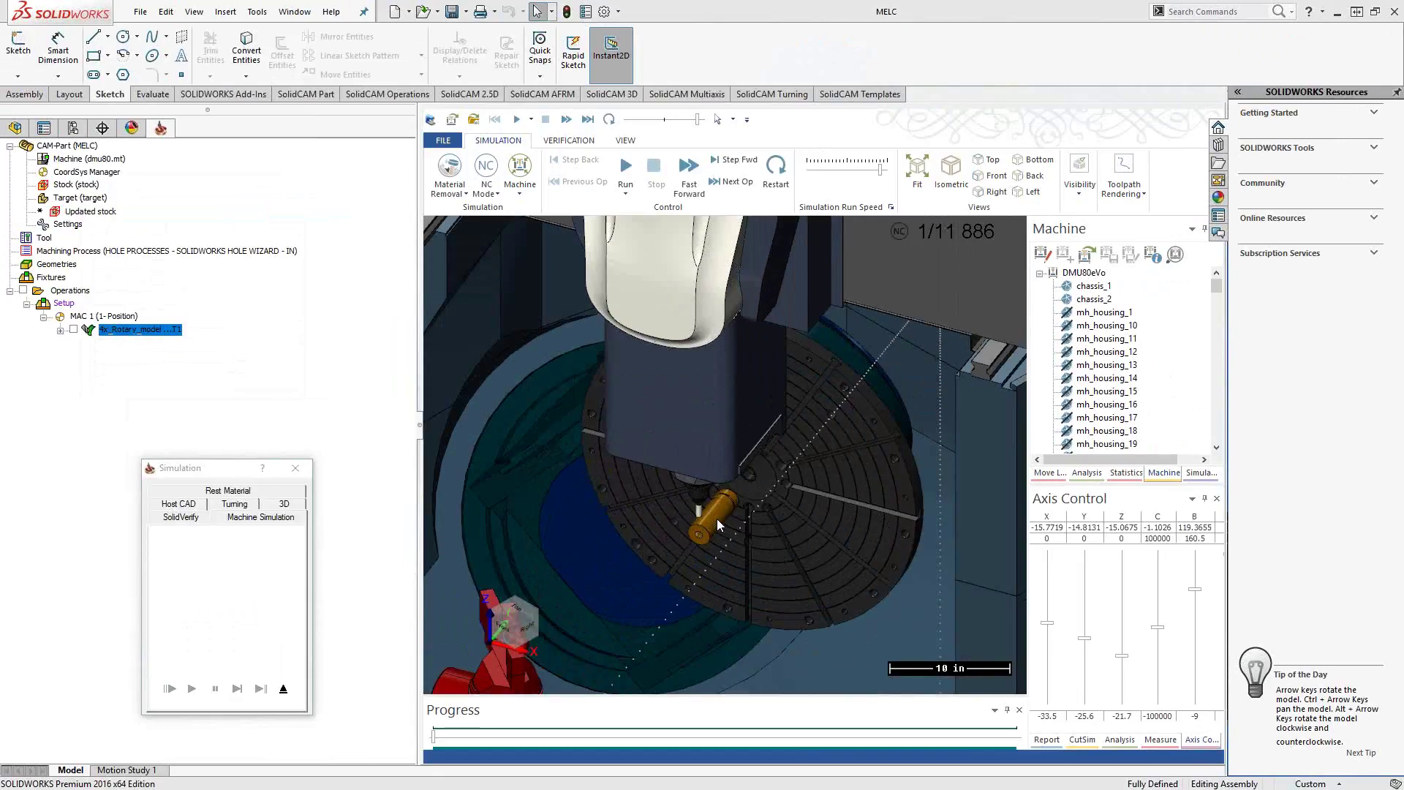
scroll(717, 519, "up", 4)
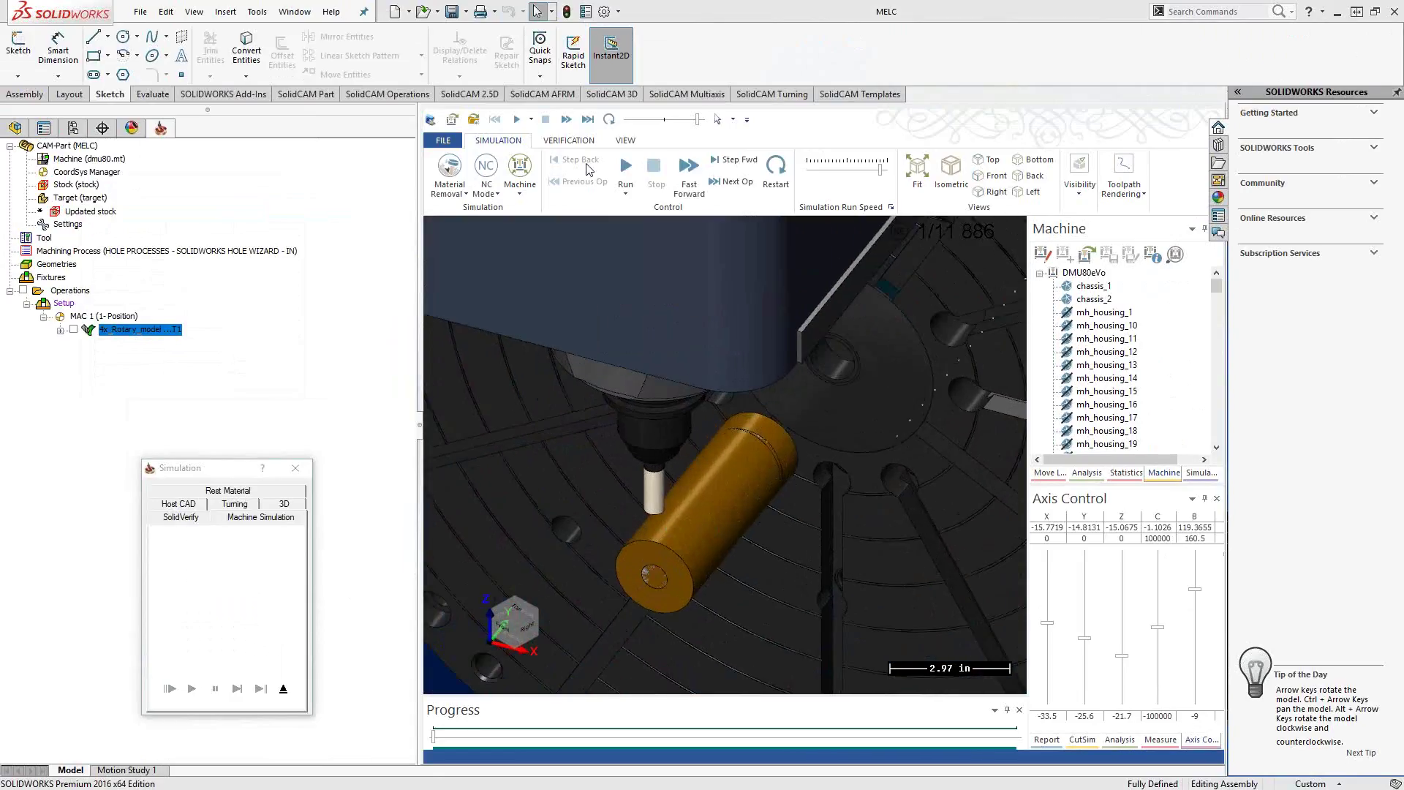
left_click(626, 170)
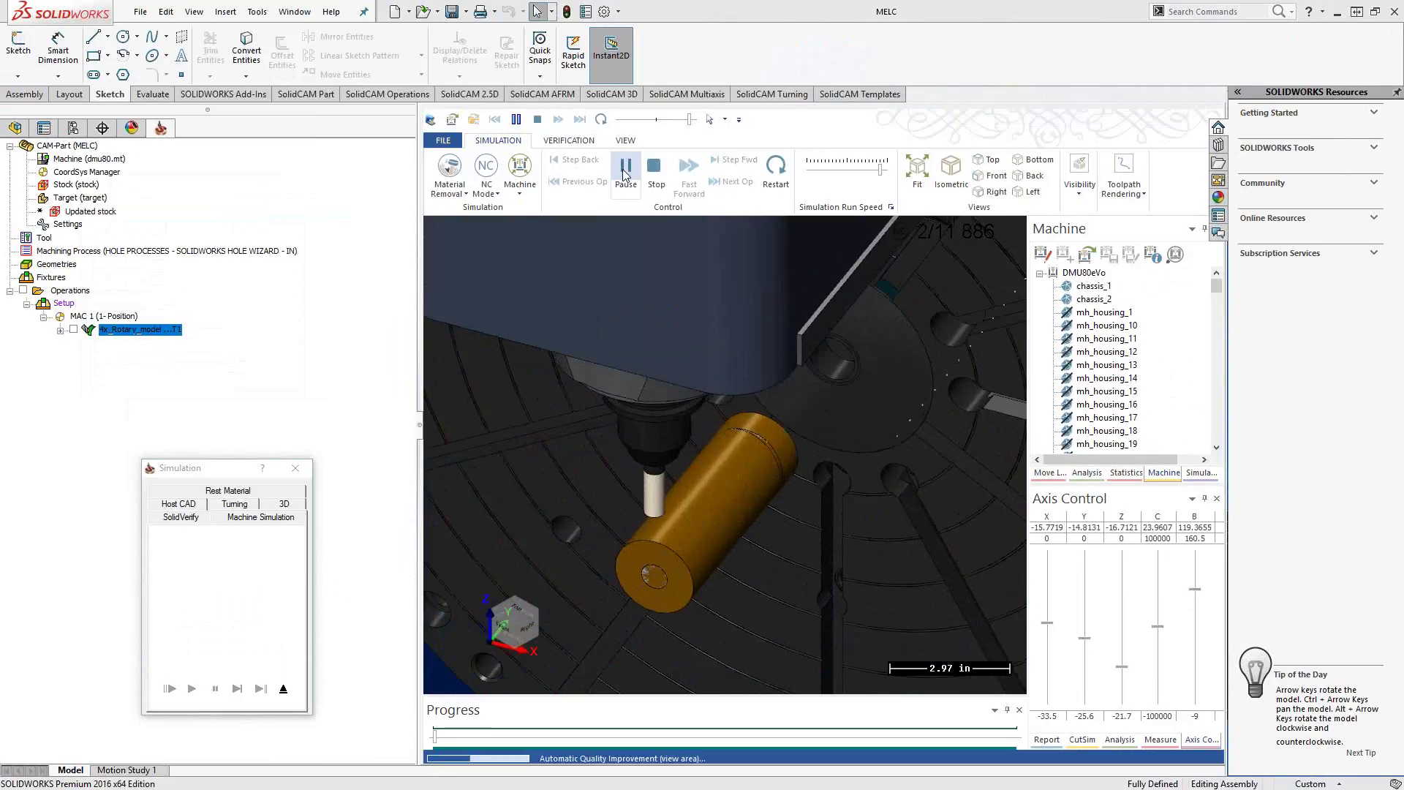